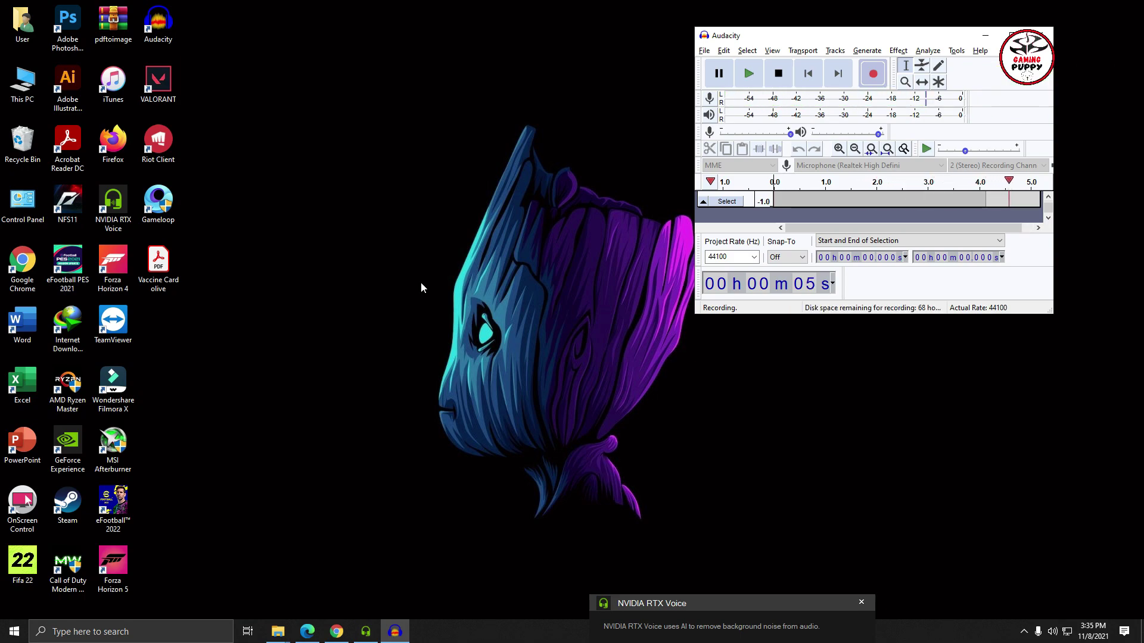
Refresh the desktop several times from its right-click menu
right_click(348, 90)
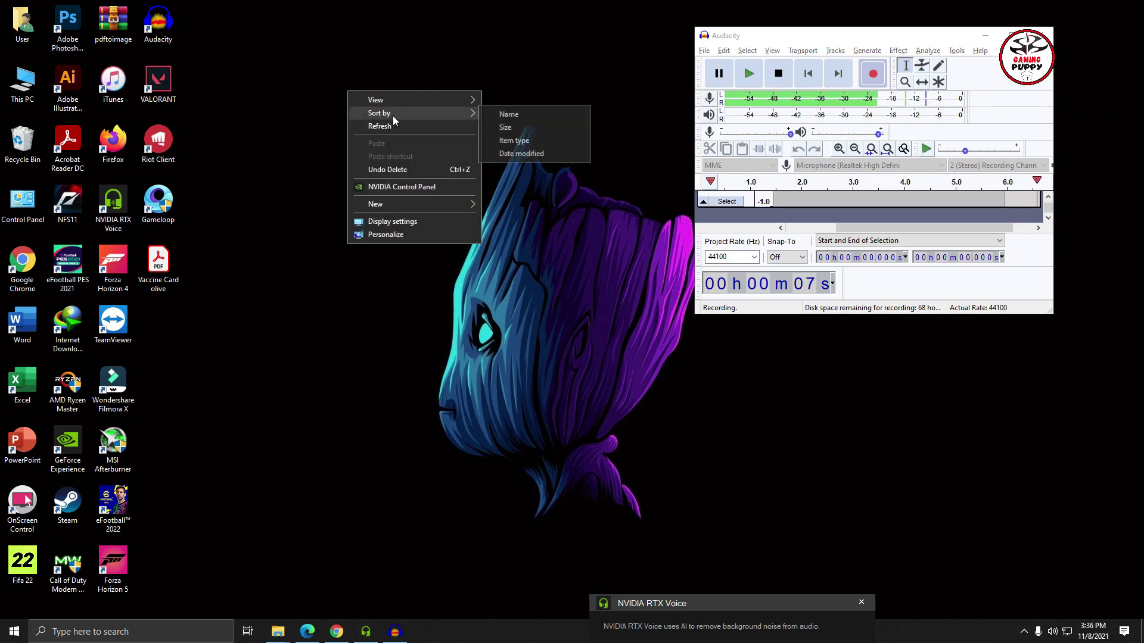
click(392, 122)
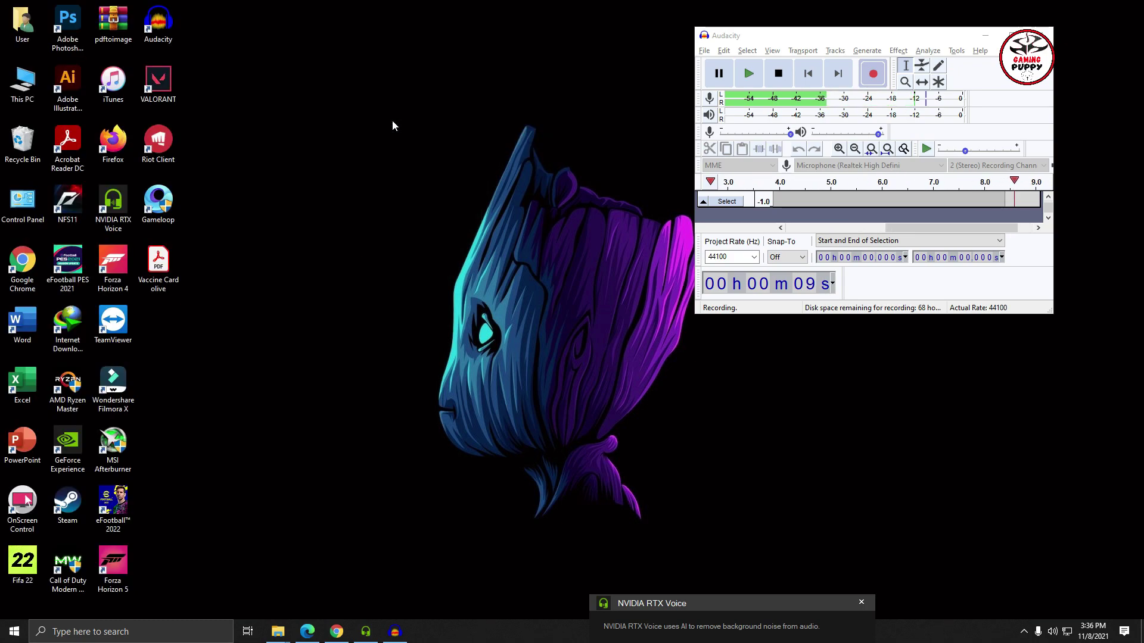
right_click(348, 204)
click(394, 238)
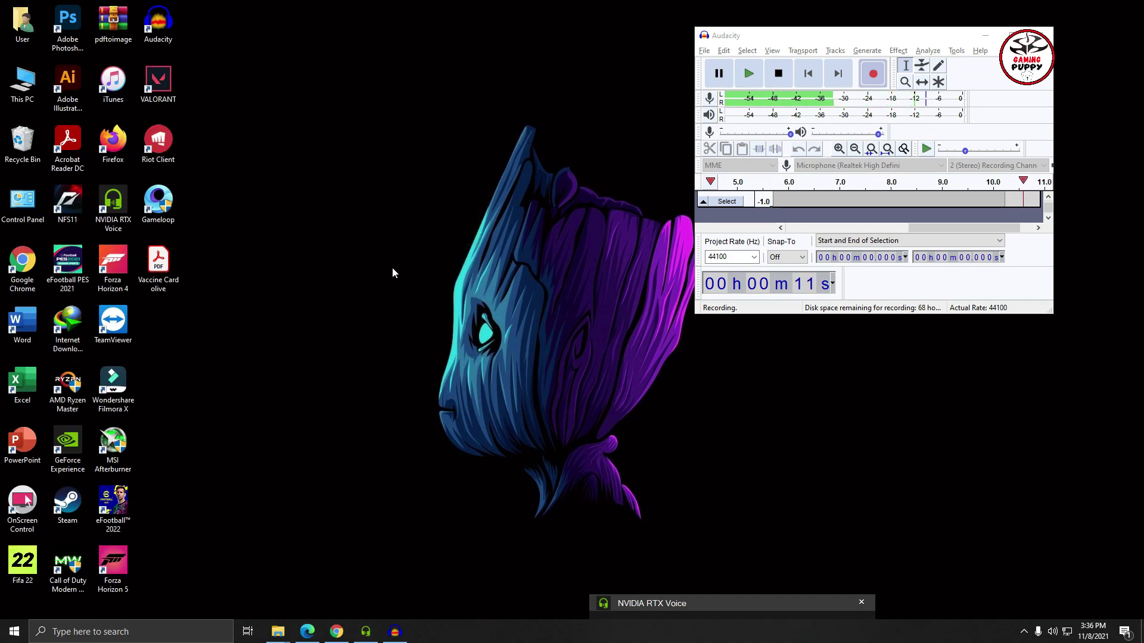
right_click(291, 109)
click(327, 147)
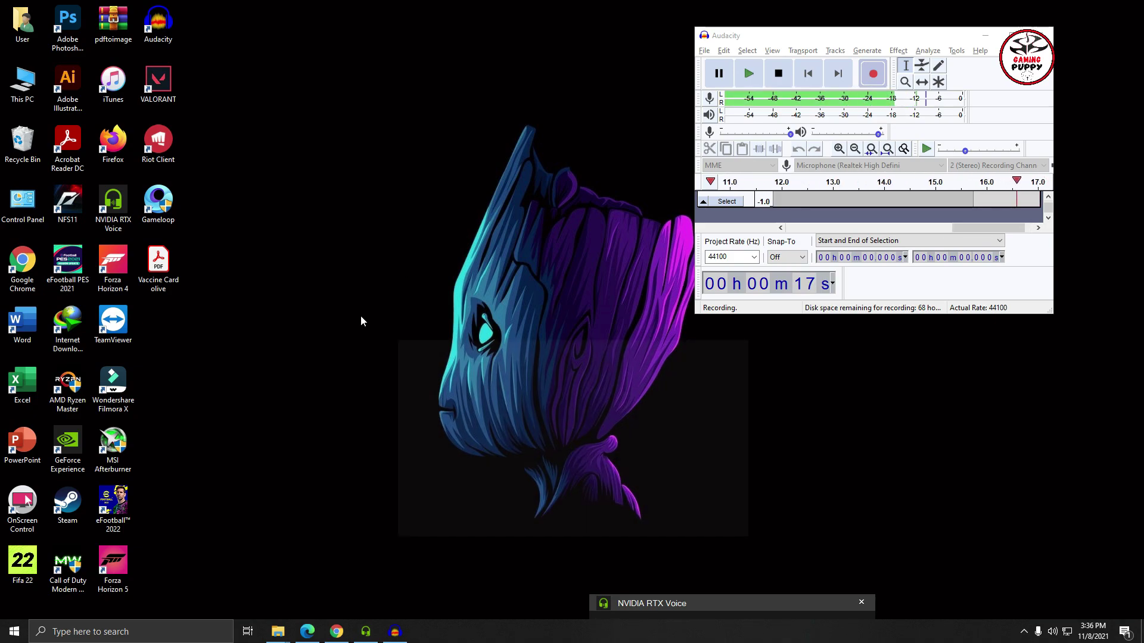
right_click(349, 302)
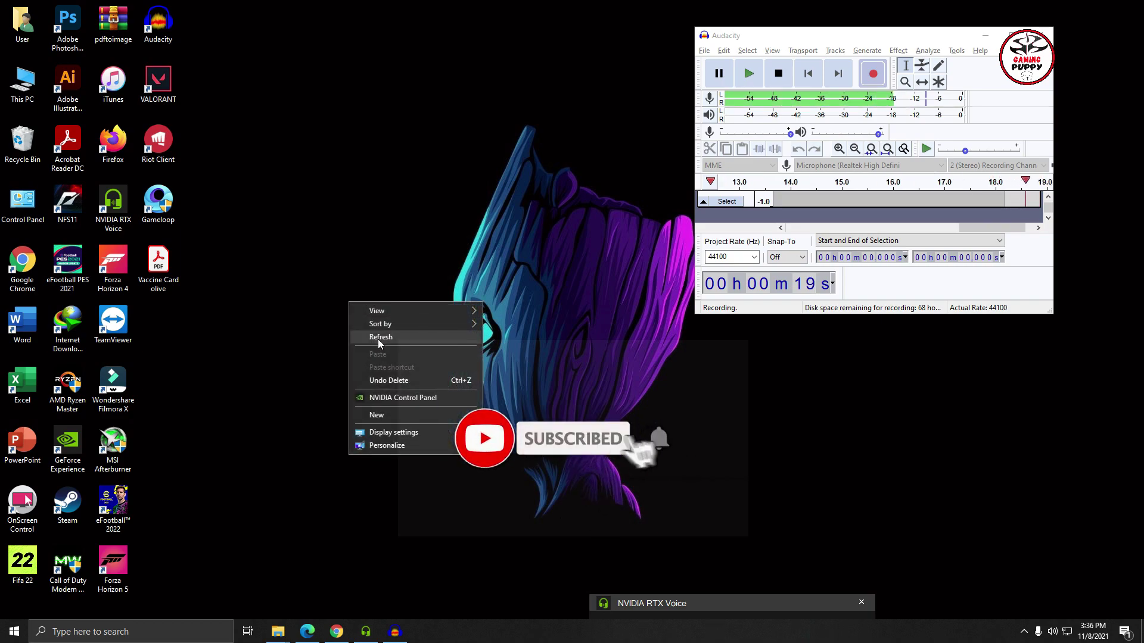
click(377, 336)
right_click(367, 192)
click(398, 227)
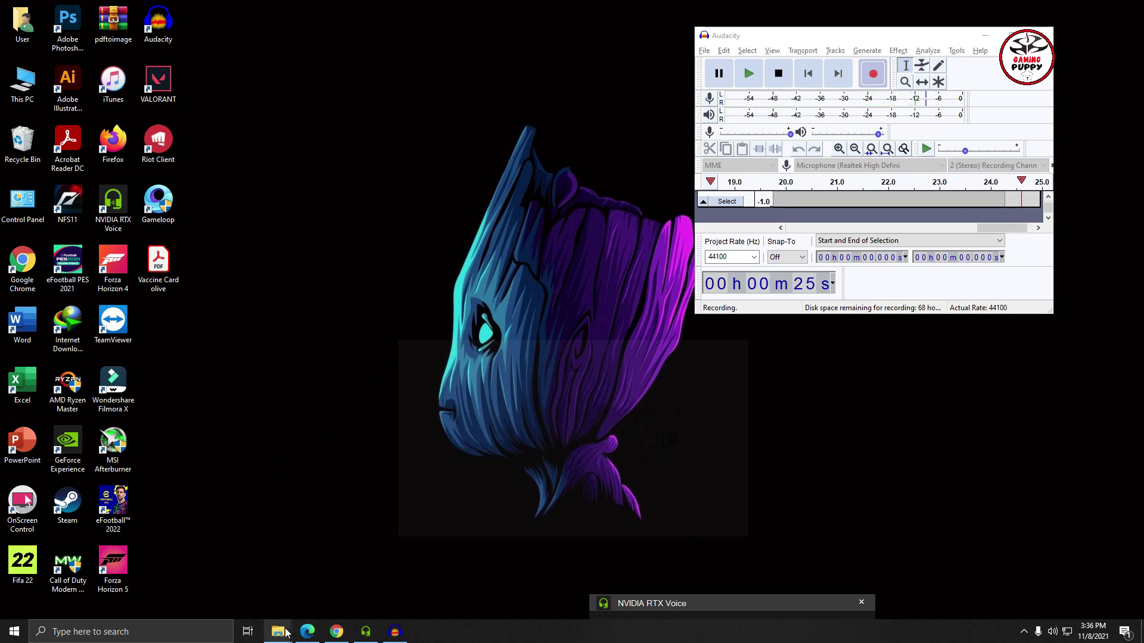
Open the Forza Horizon 5 shortcut's properties, showing target H:\Forza Horizon 5\ForzaHorizon5.exe
mouse_move(278, 631)
click(337, 579)
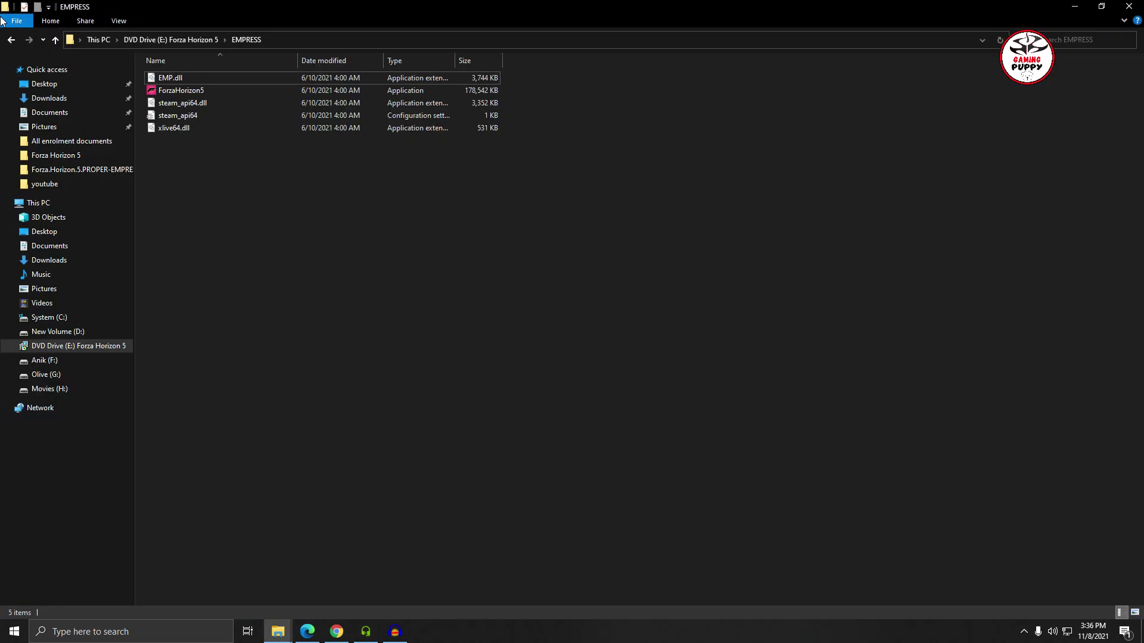
click(11, 39)
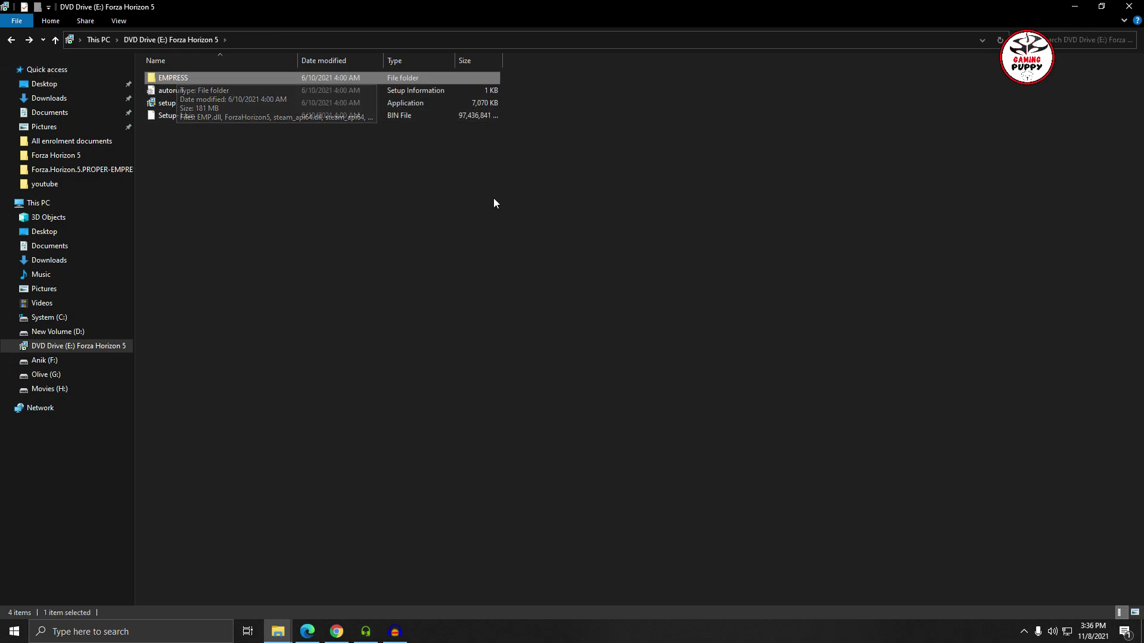
click(1087, 6)
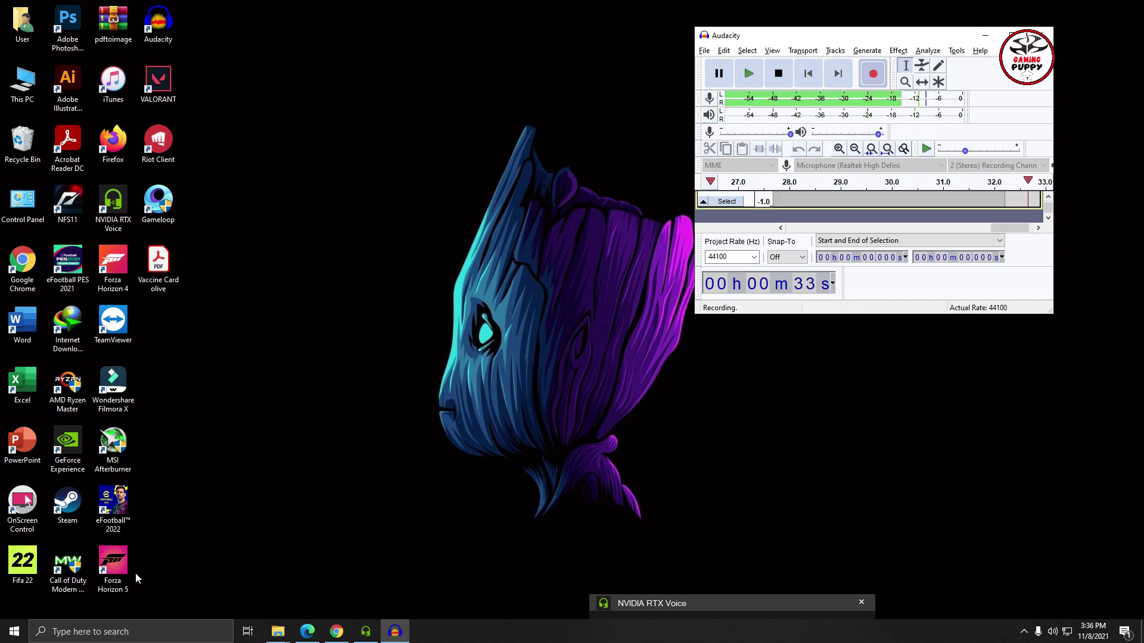
right_click(124, 567)
click(134, 557)
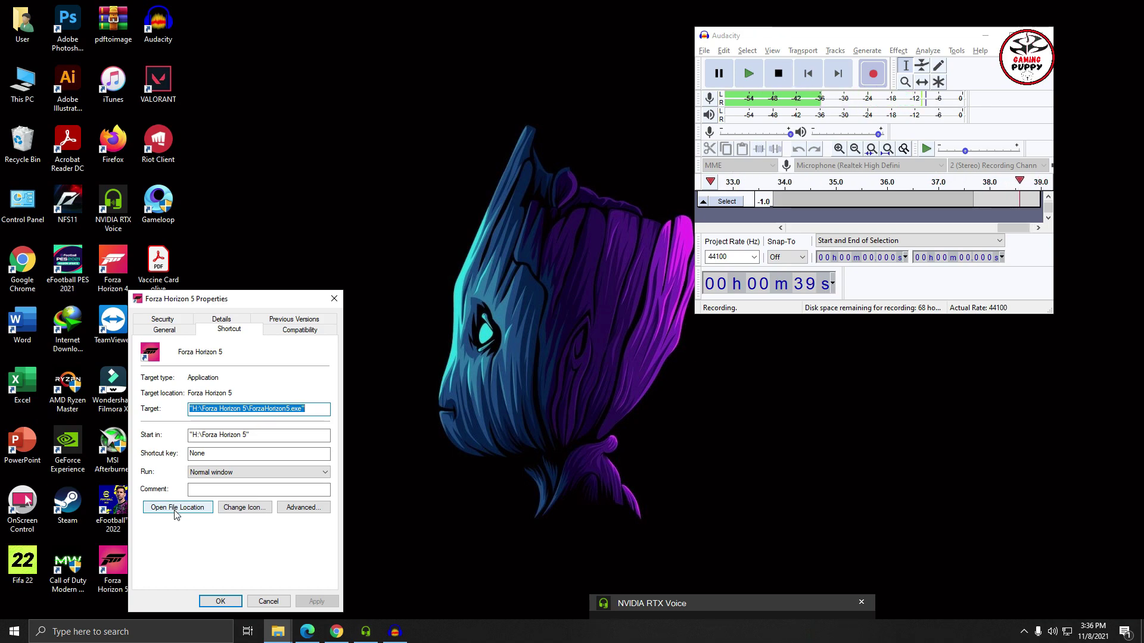
Open the game's file location, then the EMPRESS folder on DVD Drive (E:)
click(175, 509)
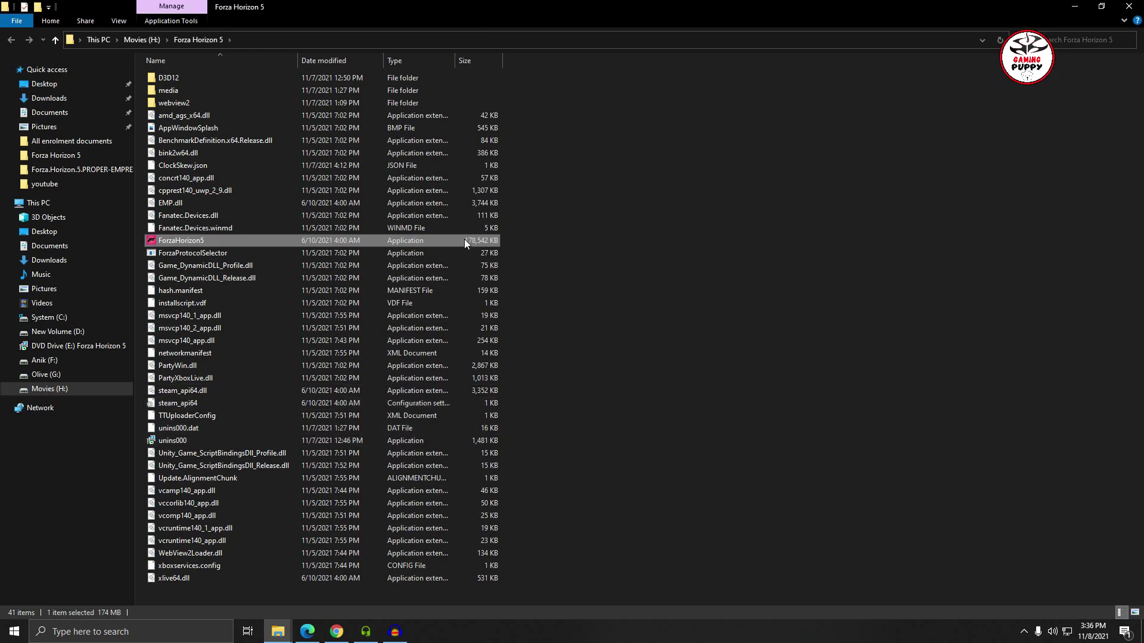
click(829, 274)
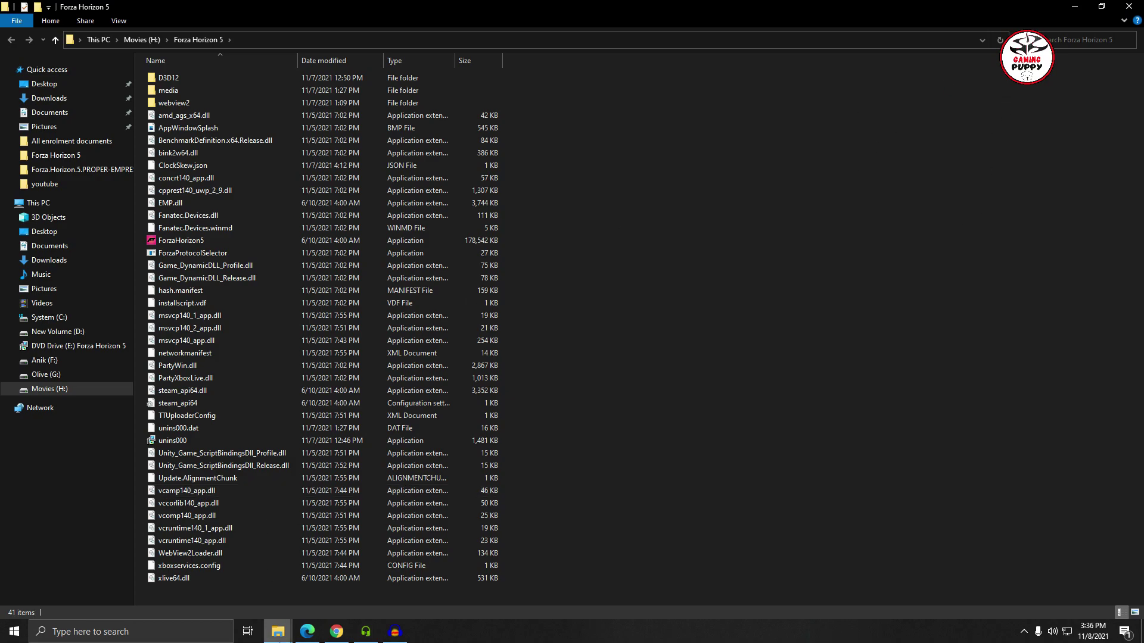
click(278, 631)
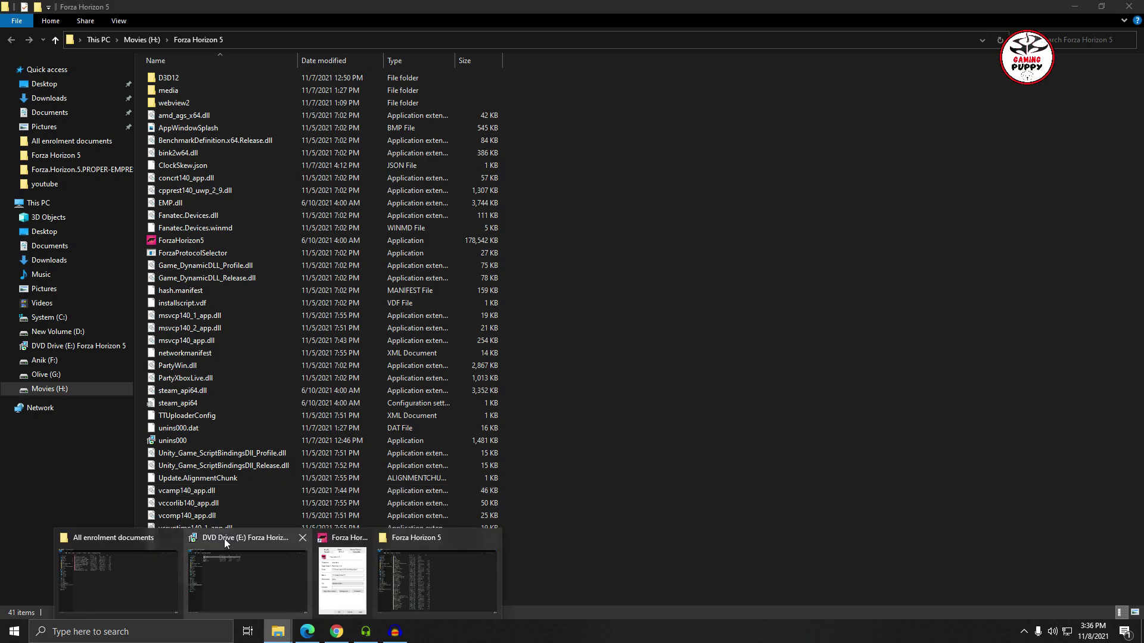
click(406, 566)
click(277, 636)
click(241, 577)
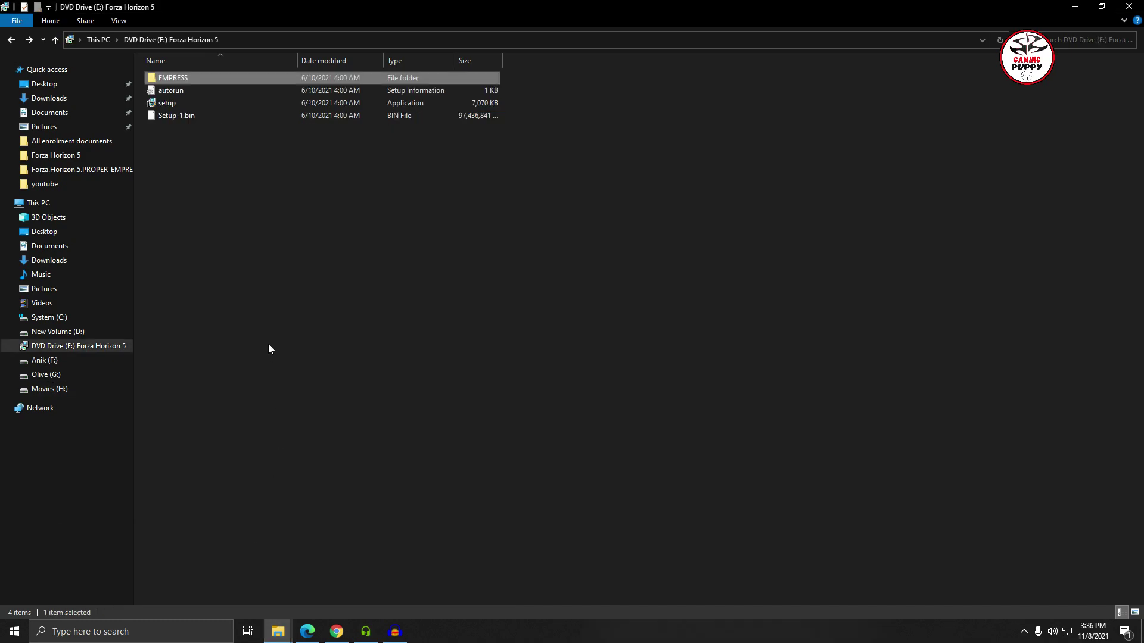
double_click(178, 78)
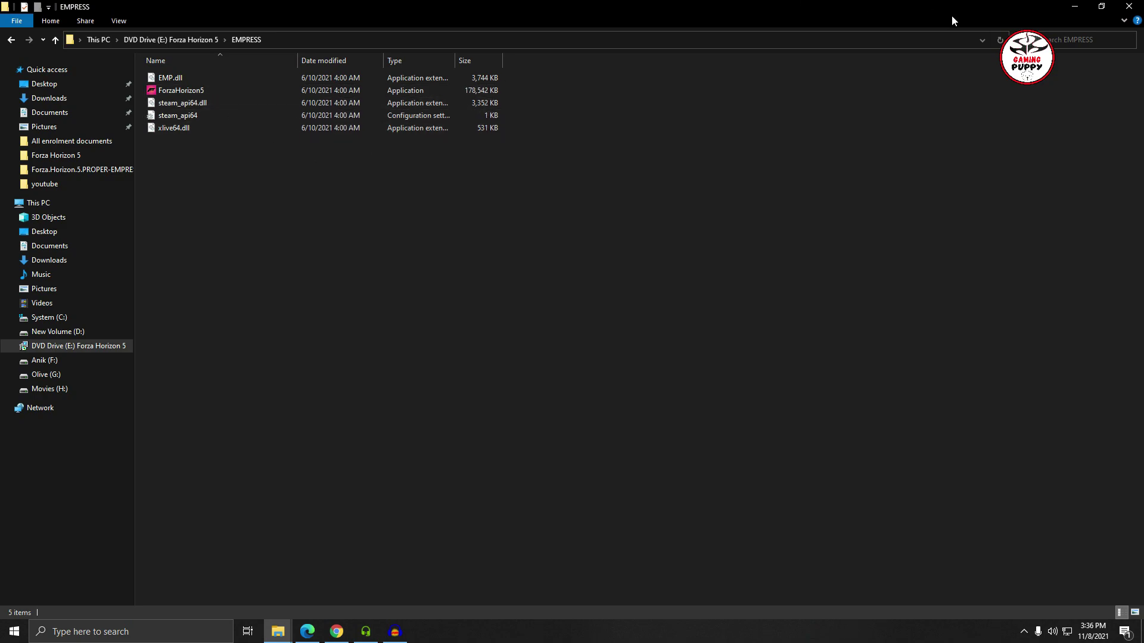
Refresh the Forza Horizon 5 install folder listing on H:
mouse_move(277, 632)
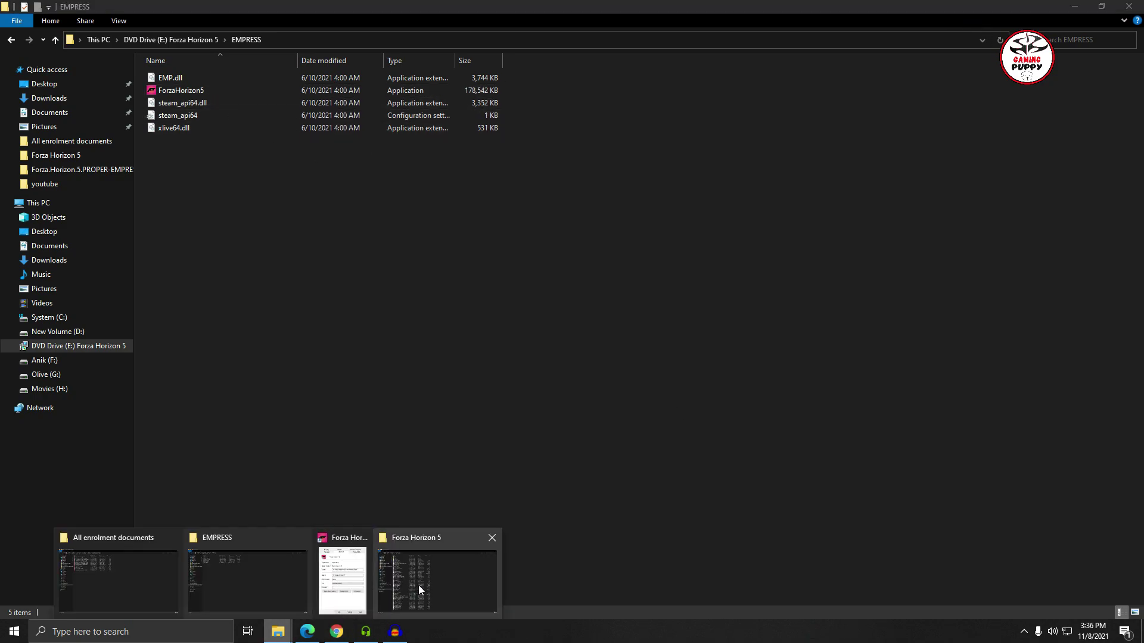
mouse_move(425, 585)
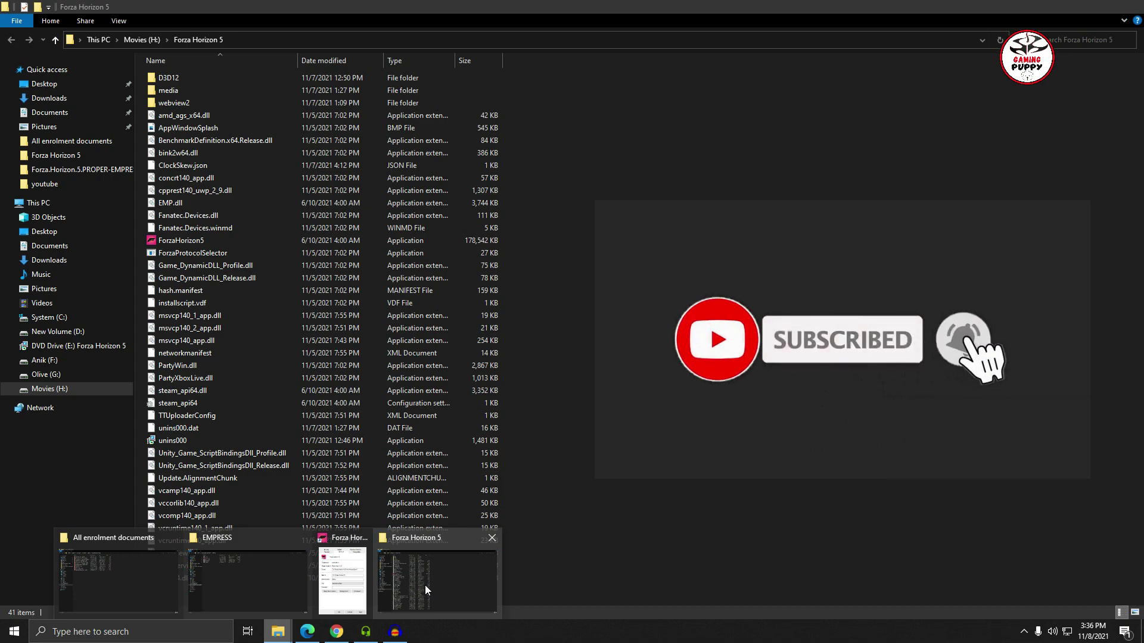
click(424, 585)
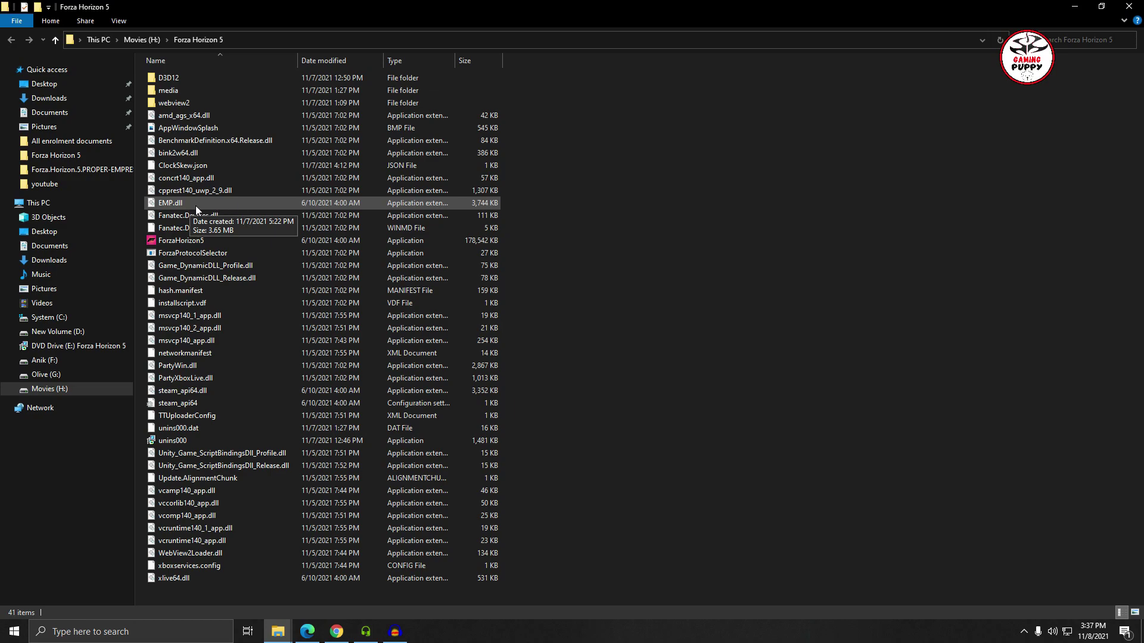
right_click(690, 203)
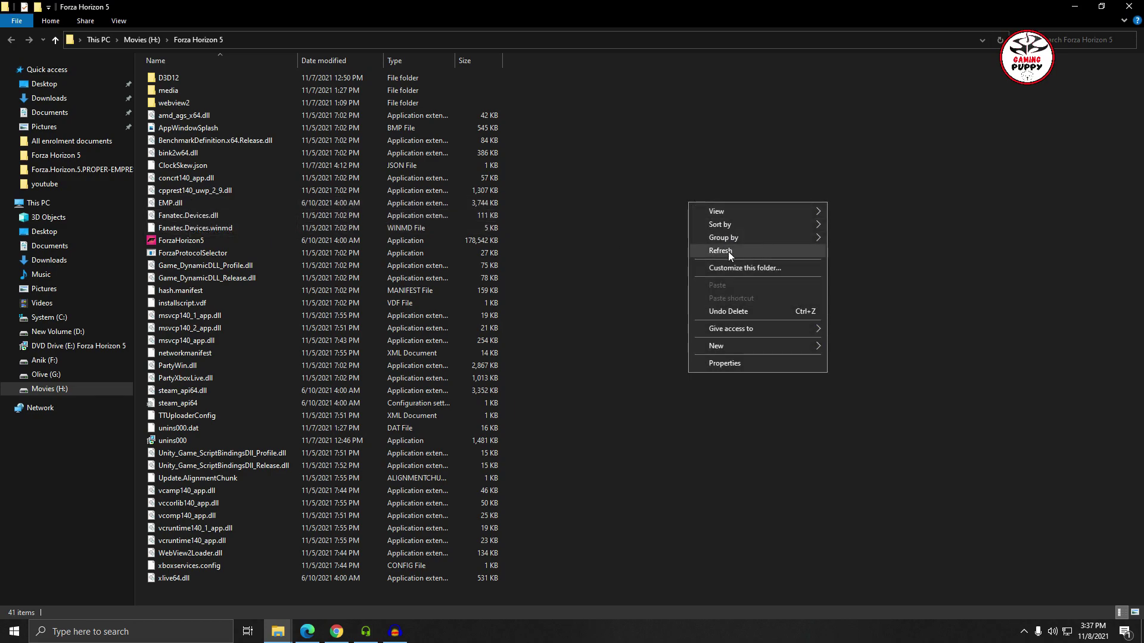
click(728, 251)
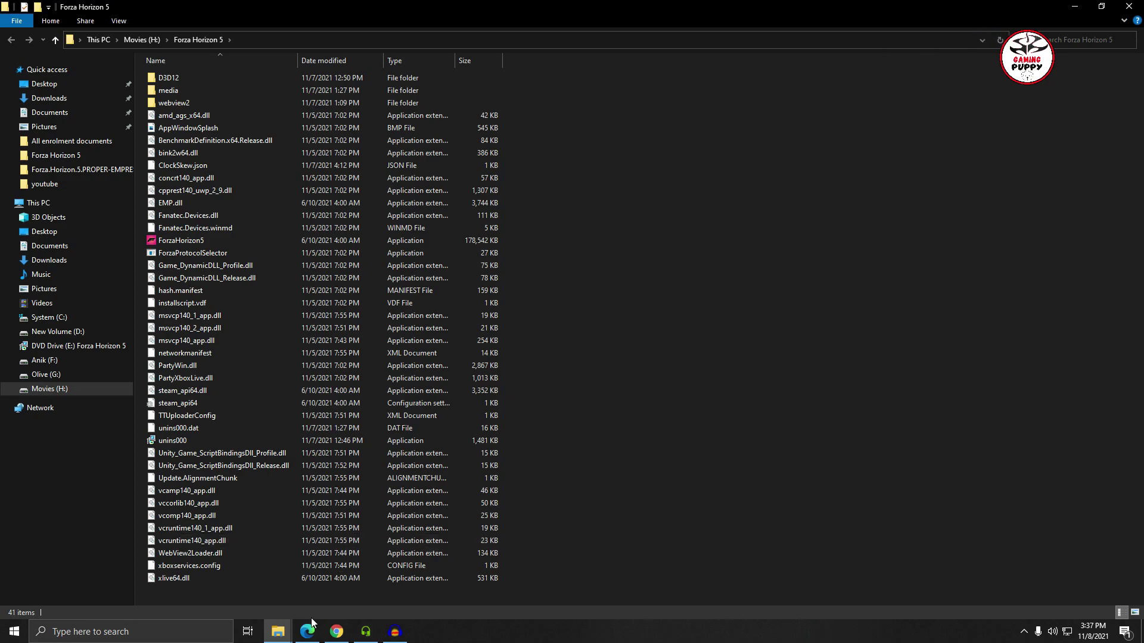
Select the five EMPRESS files, view their actions, then clear the selection
mouse_move(277, 632)
click(250, 575)
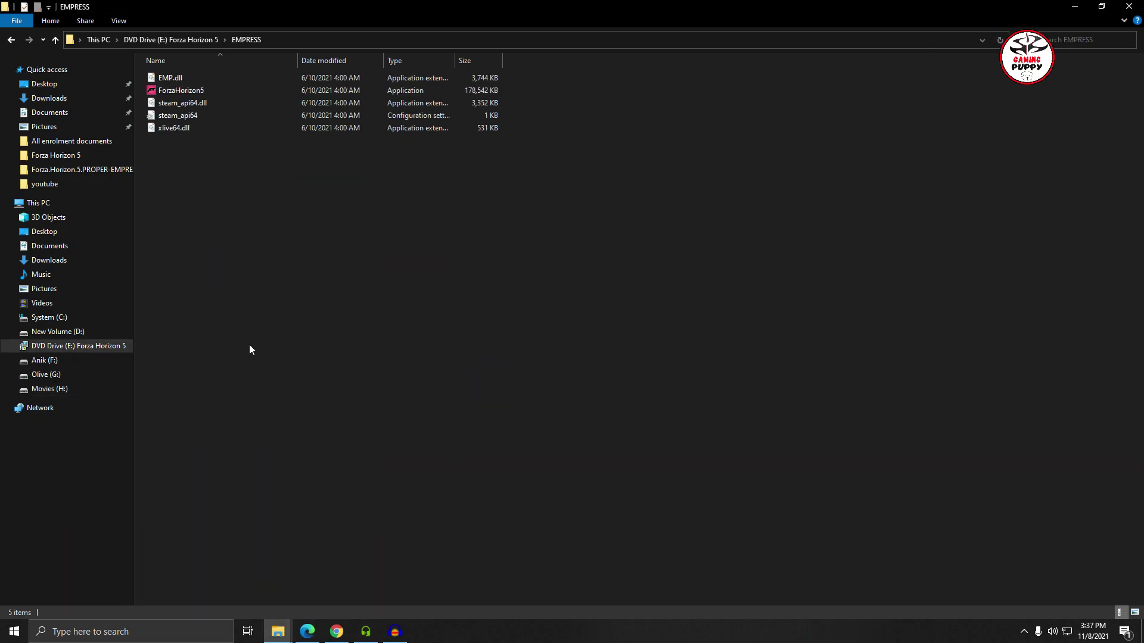
drag(173, 160, 206, 84)
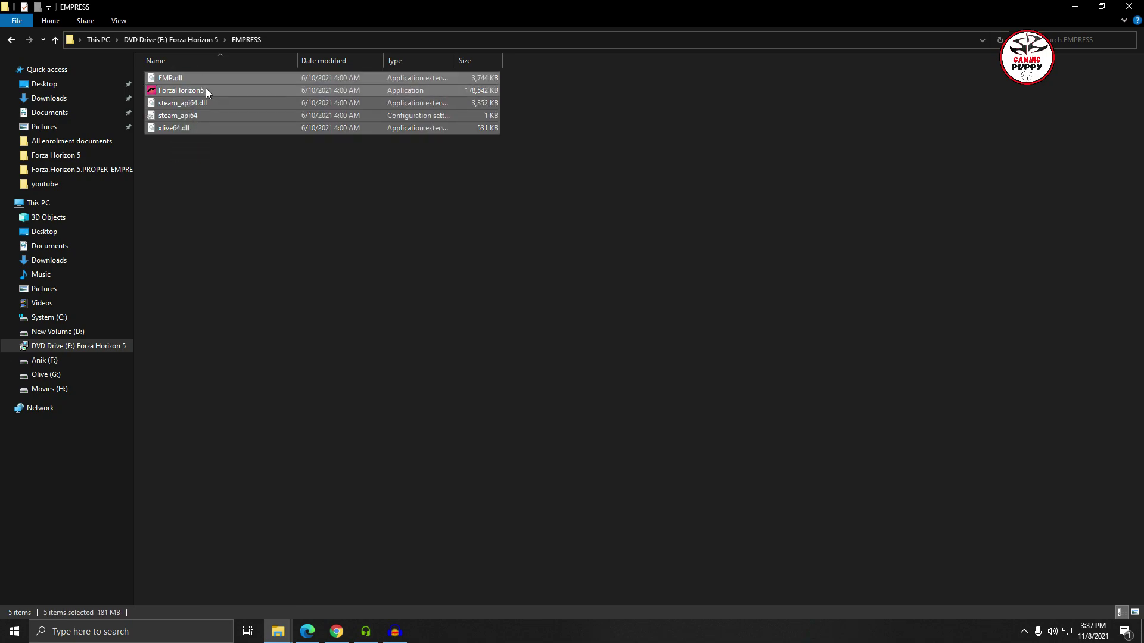
right_click(213, 96)
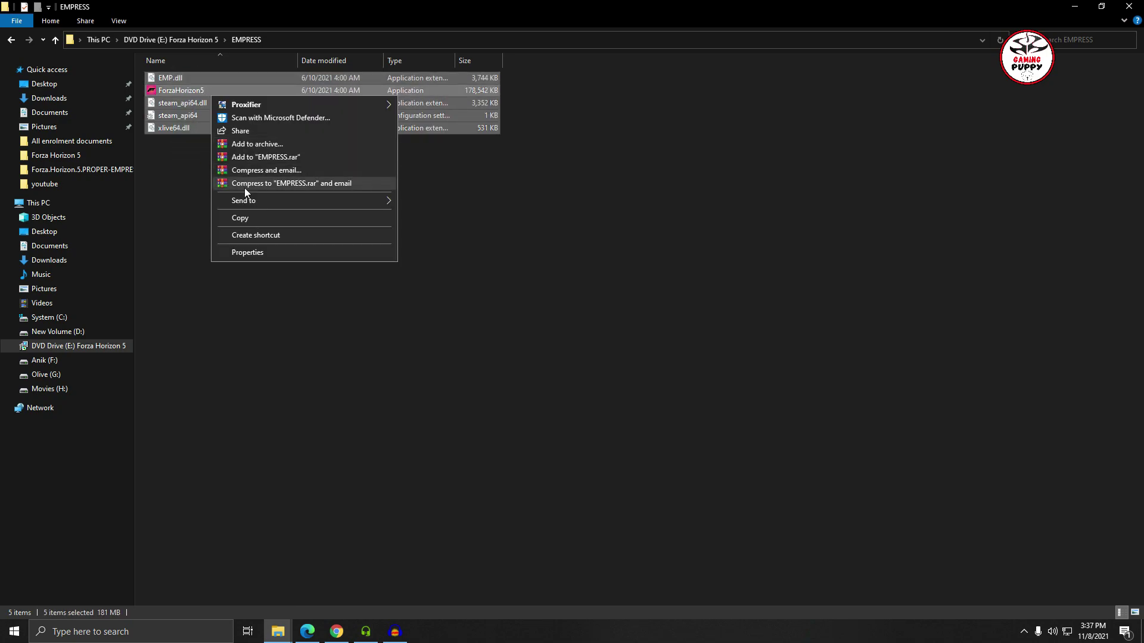
click(622, 299)
Minimize Explorer, close the Forza Horizon 5 properties and show notifications
mouse_move(292, 628)
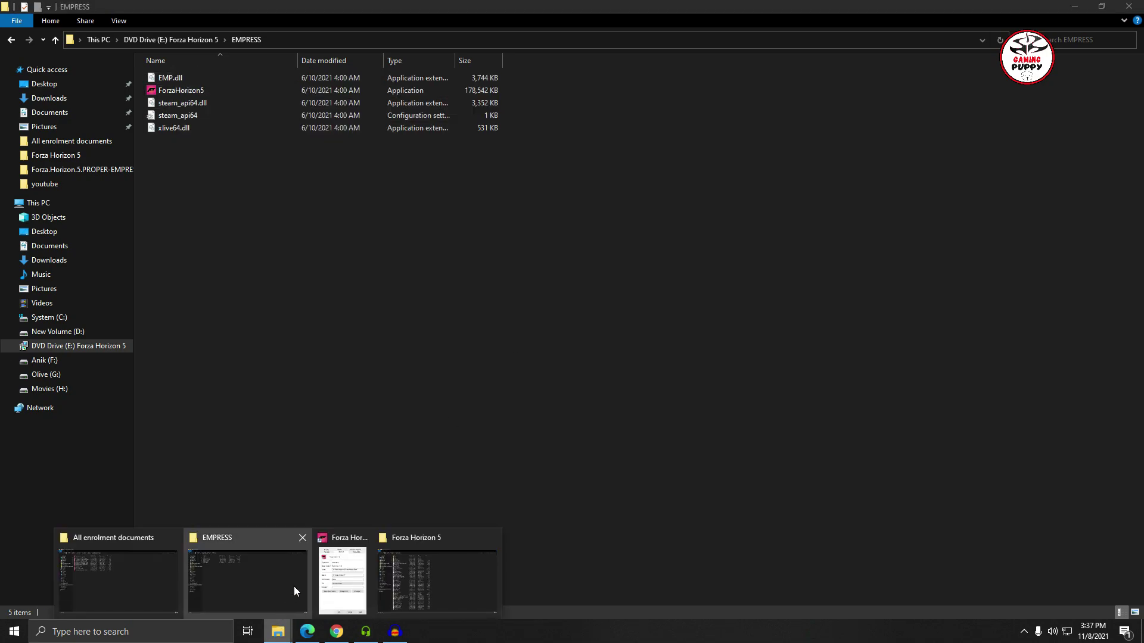
click(463, 574)
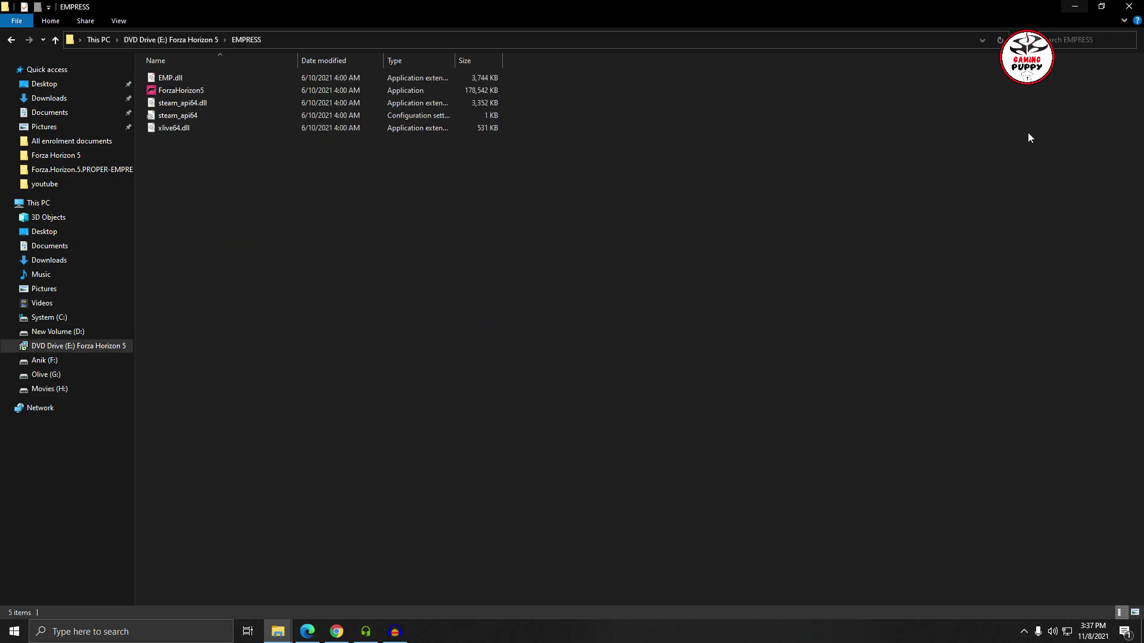
click(1076, 7)
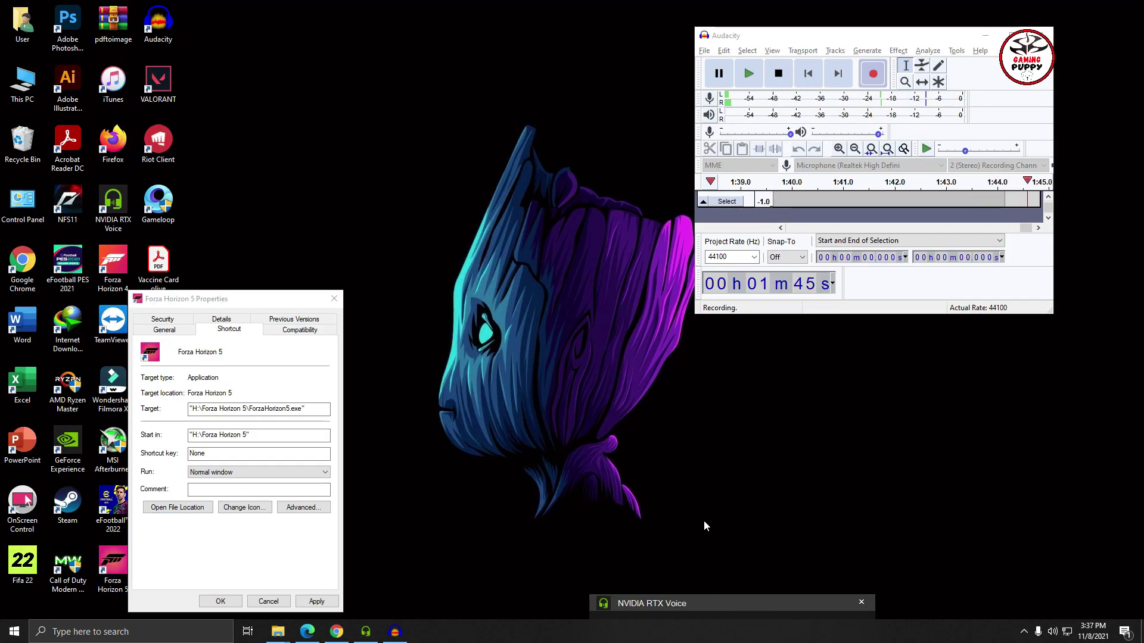
click(331, 302)
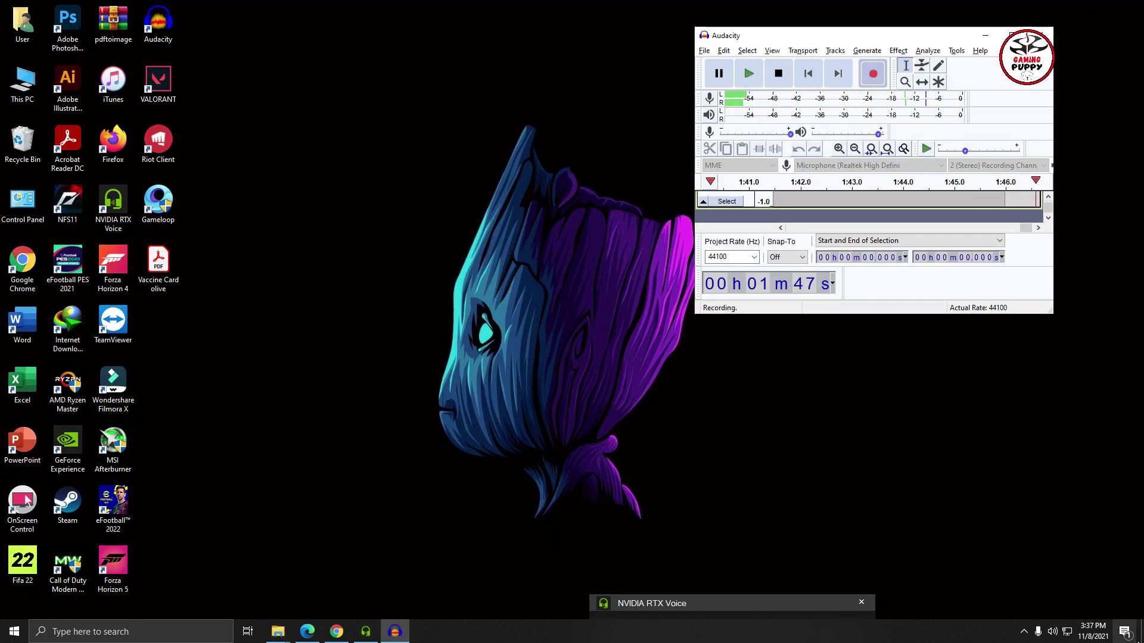
click(1126, 632)
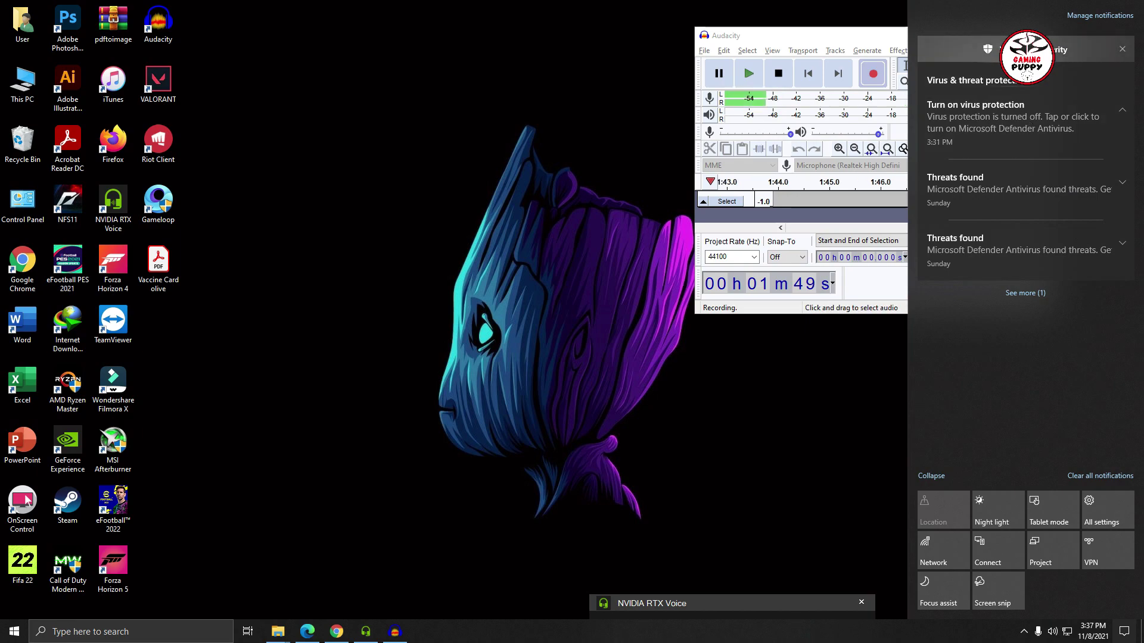
Open Virus & threat protection settings from the virus-protection-off alert and scroll toward Exclusions
click(982, 115)
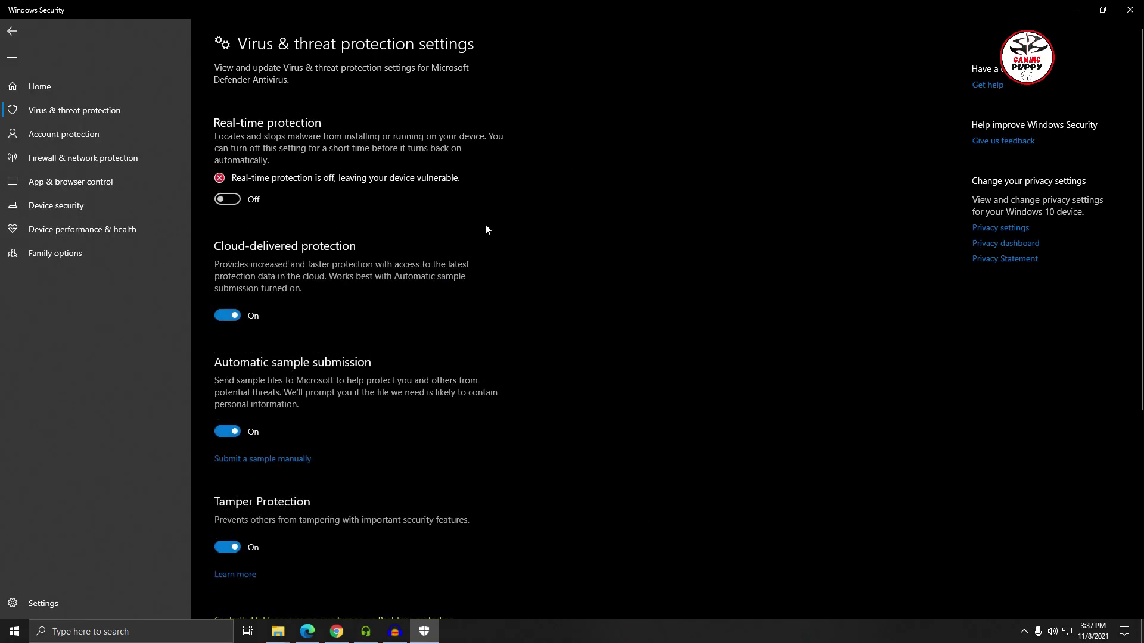
scroll(438, 299, down, 5)
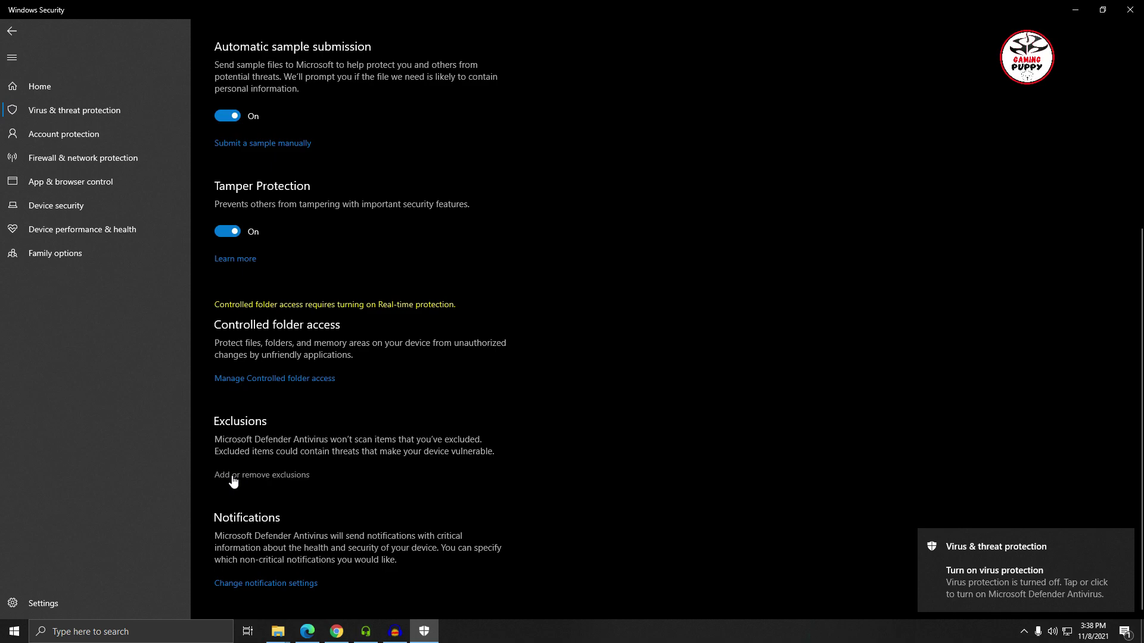
Review Defender exclusions, including the H:\Forza Horizon 5 folder and its EMP.dll
click(257, 475)
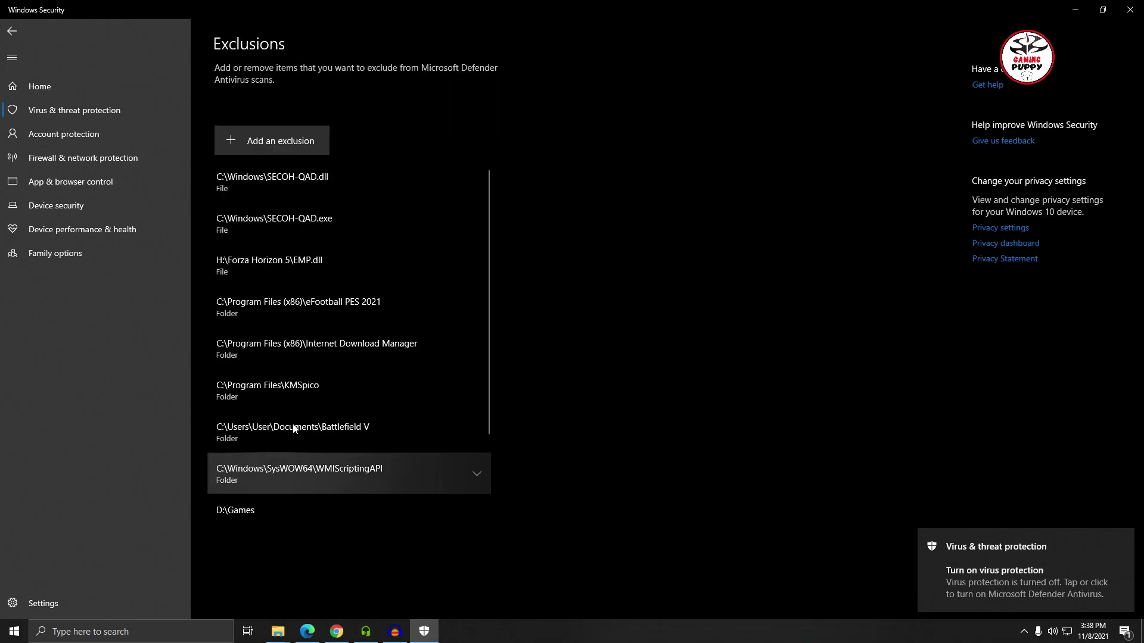
scroll(393, 238, down, 2)
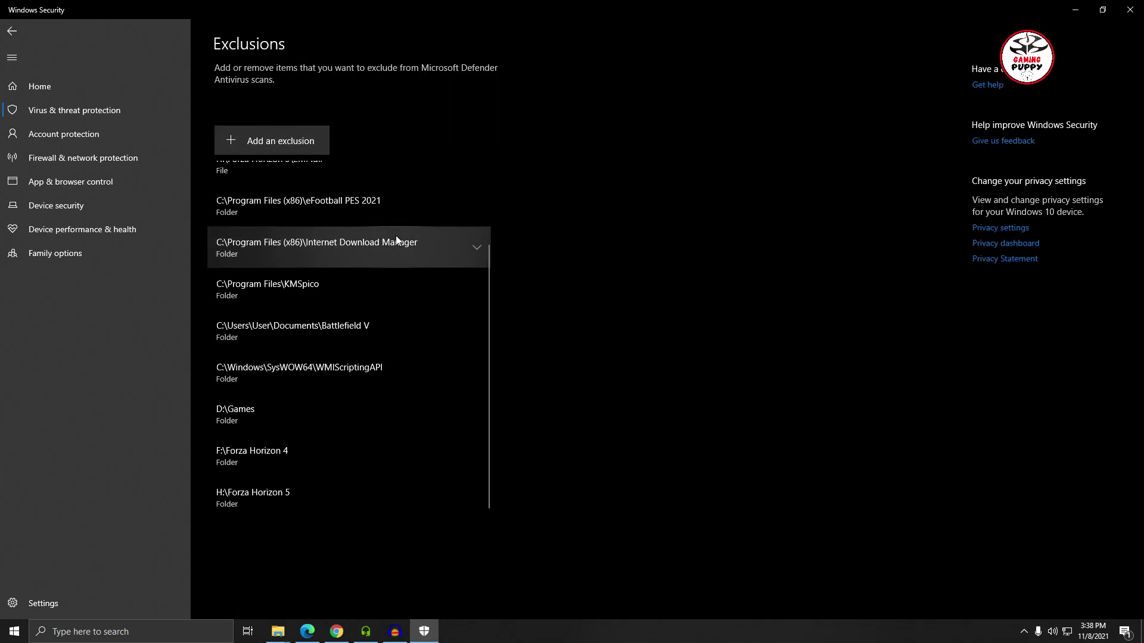
scroll(395, 240, up, 2)
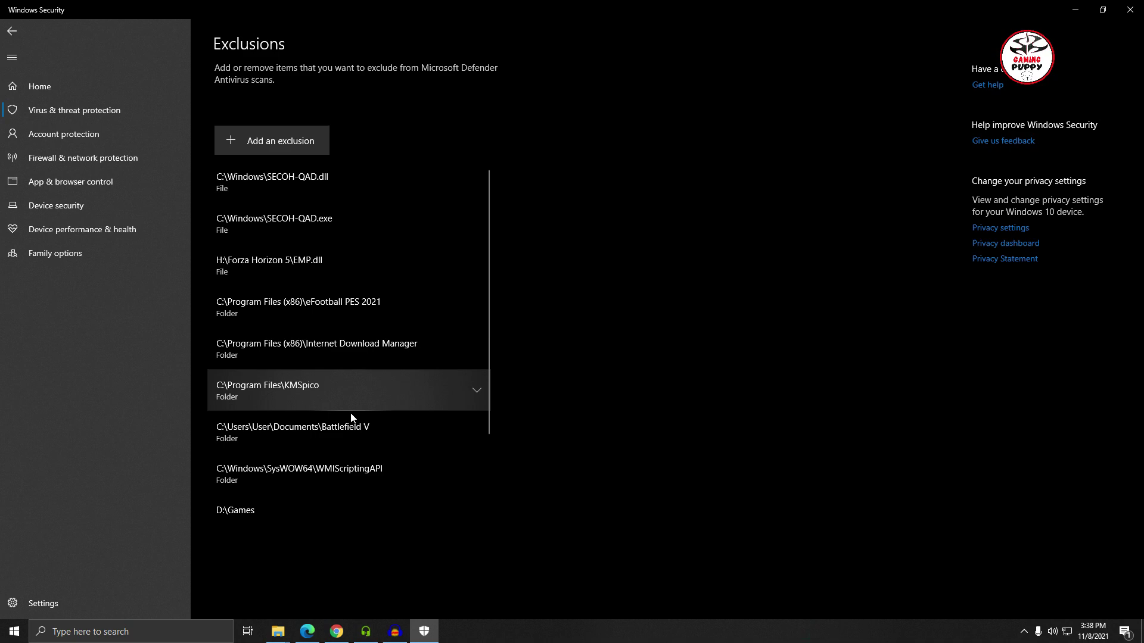
scroll(366, 404, down, 2)
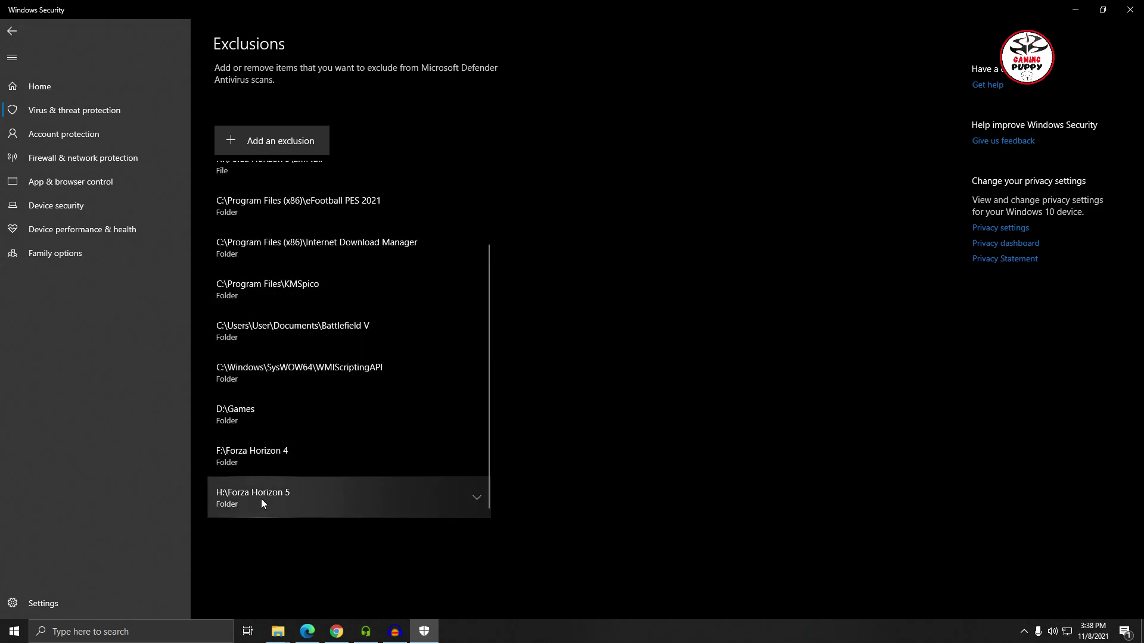
scroll(417, 268, up, 2)
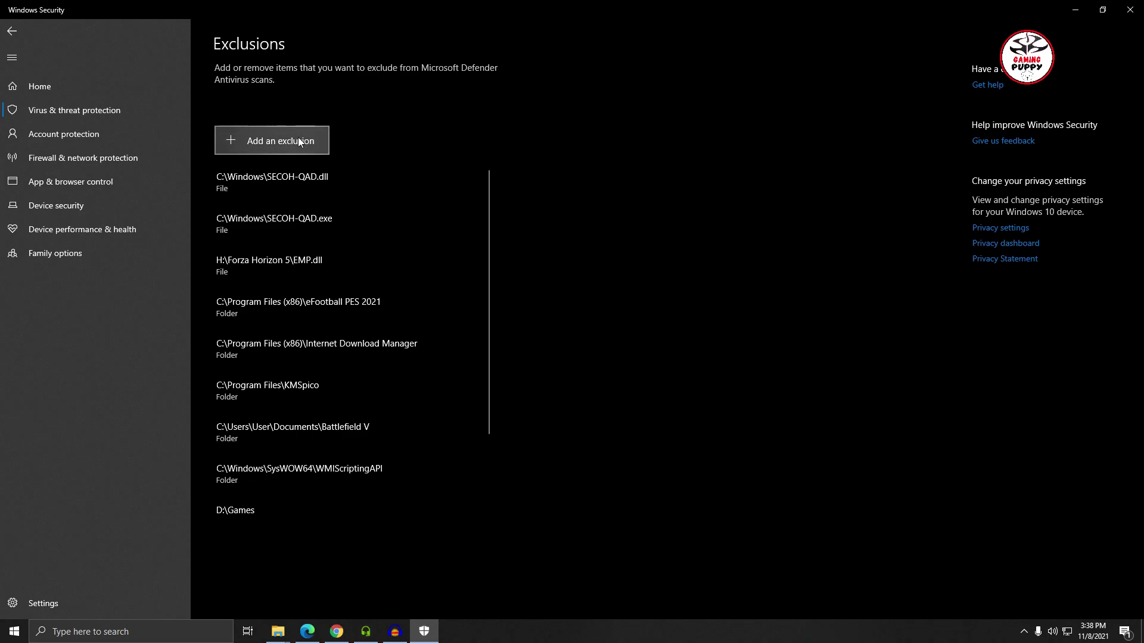
click(260, 143)
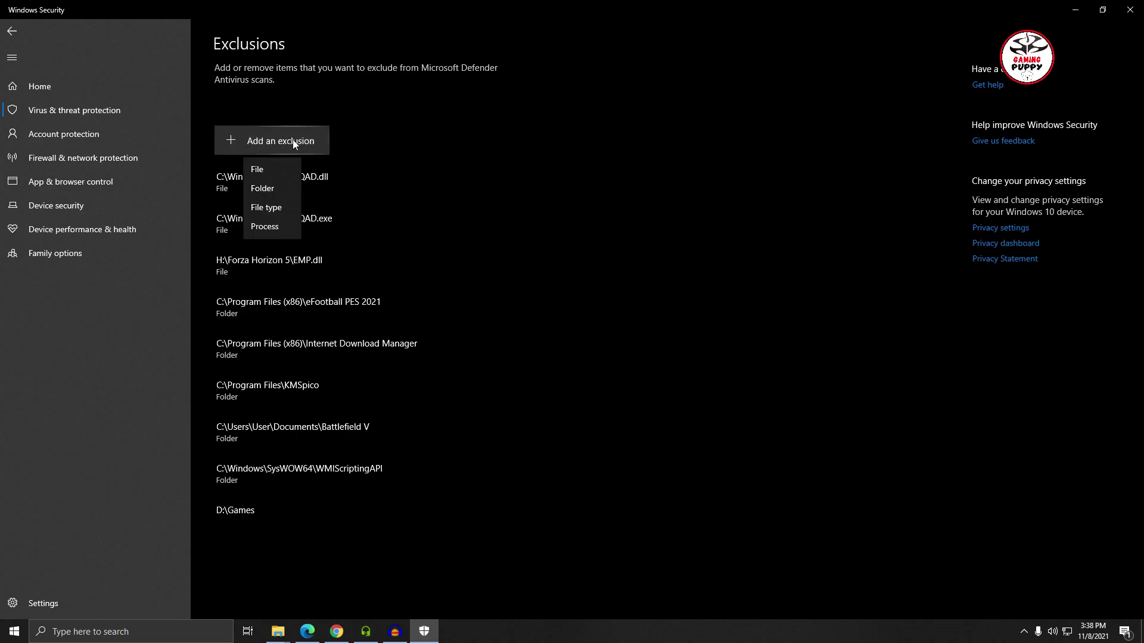
click(269, 190)
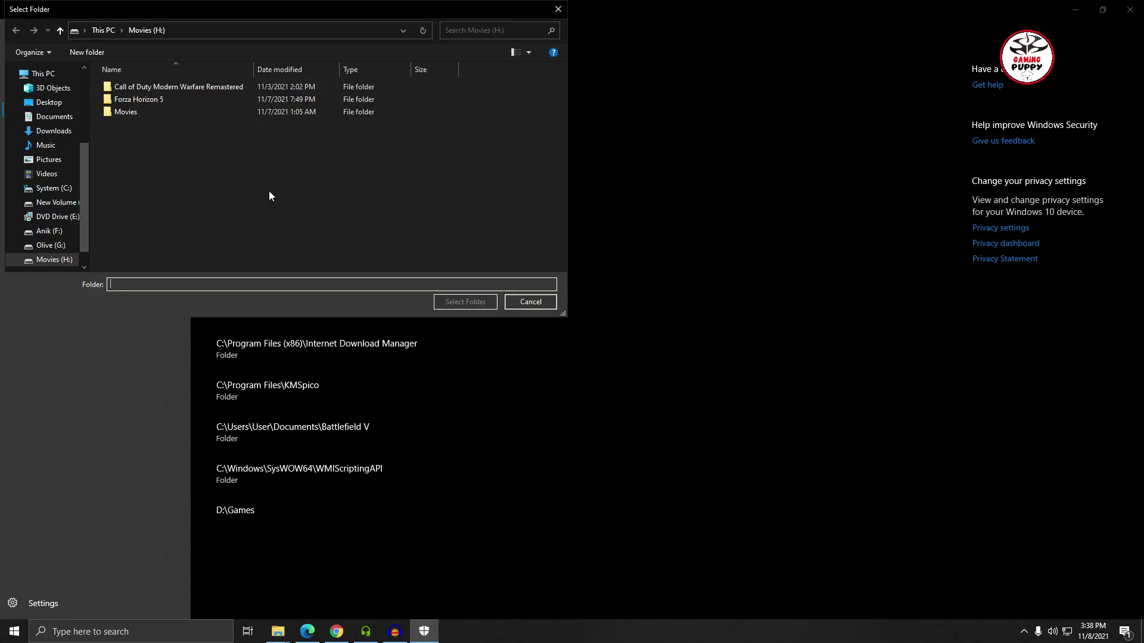
click(162, 98)
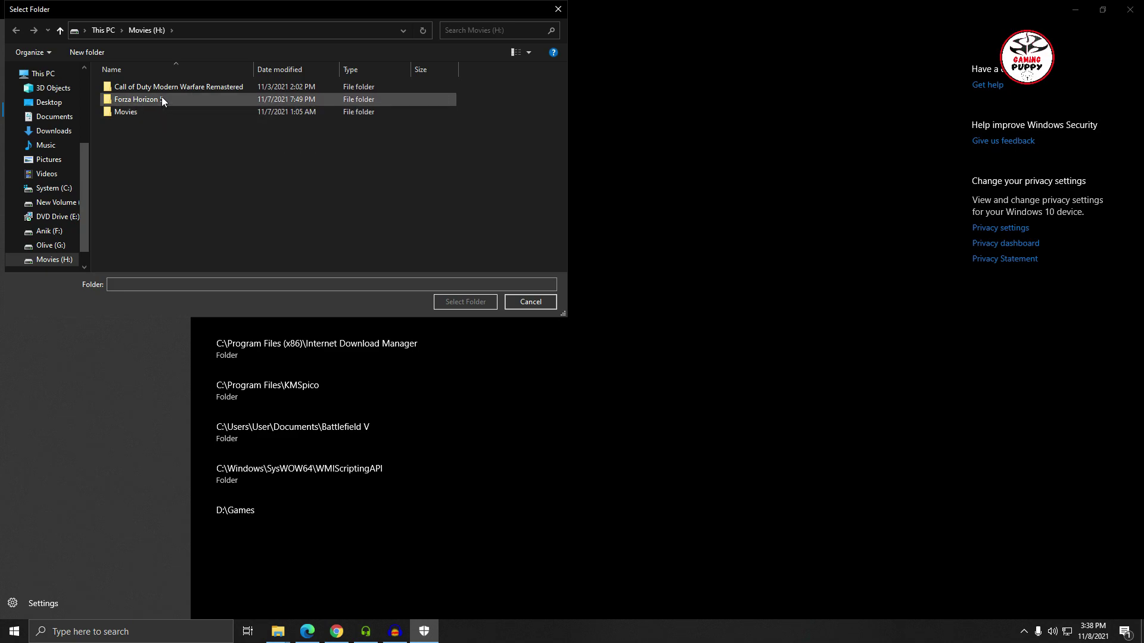
click(527, 305)
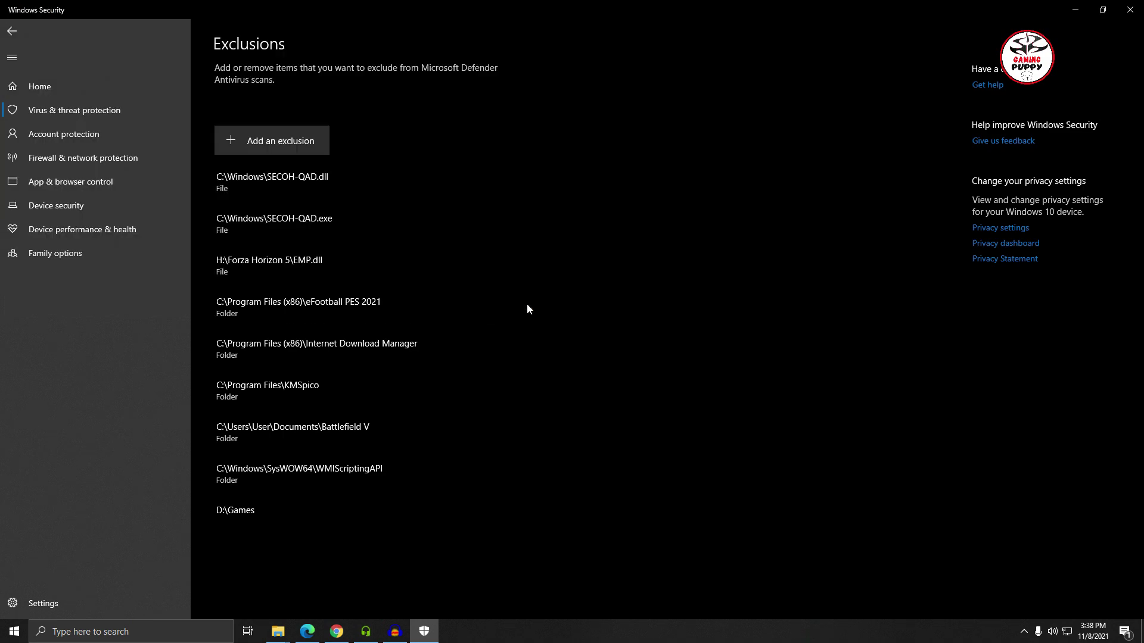
click(270, 141)
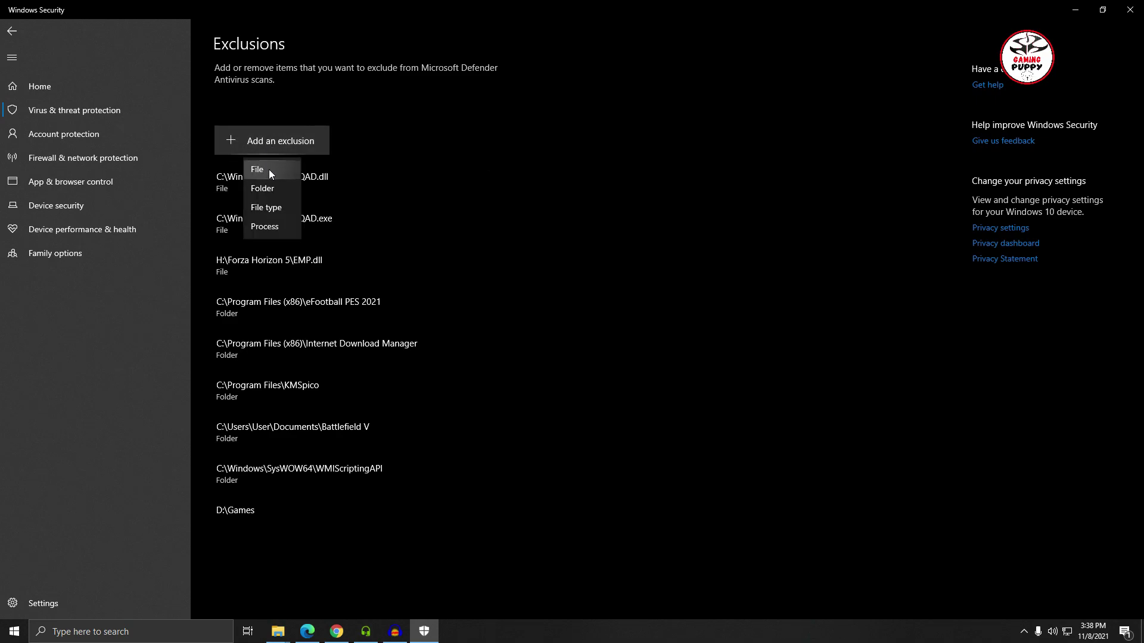
click(270, 169)
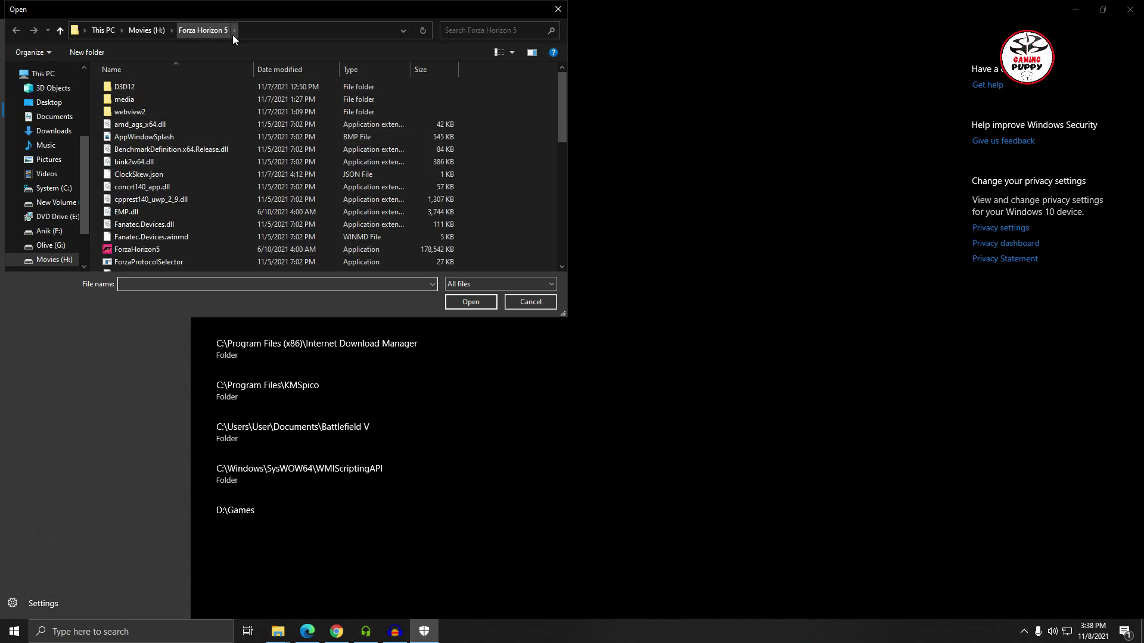
click(146, 31)
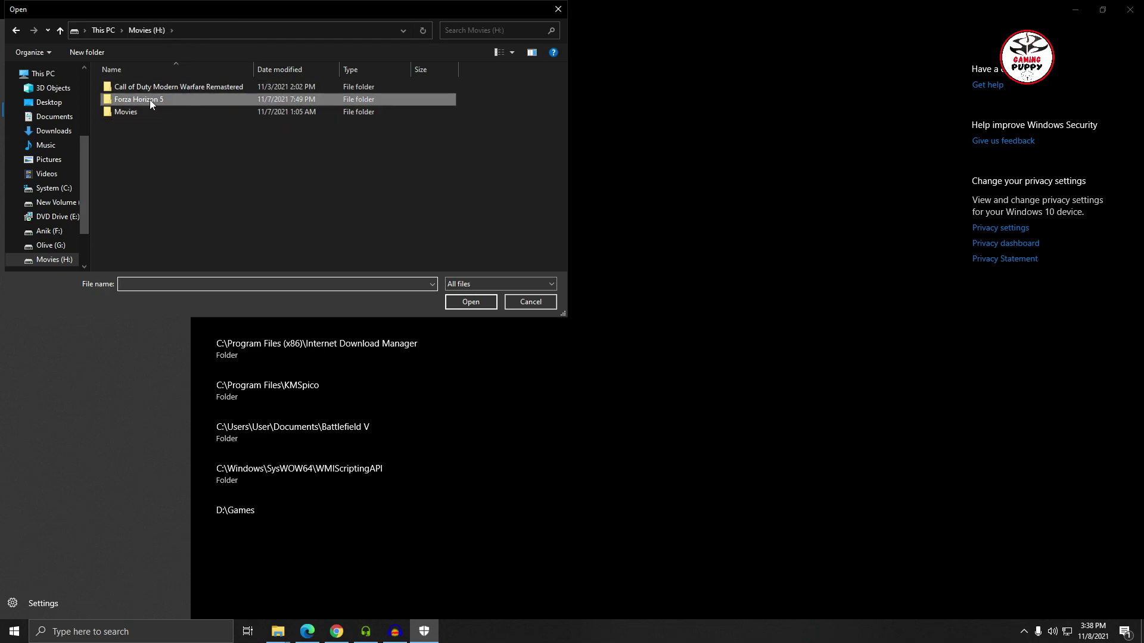
click(149, 99)
double_click(149, 99)
scroll(329, 147, down, 10)
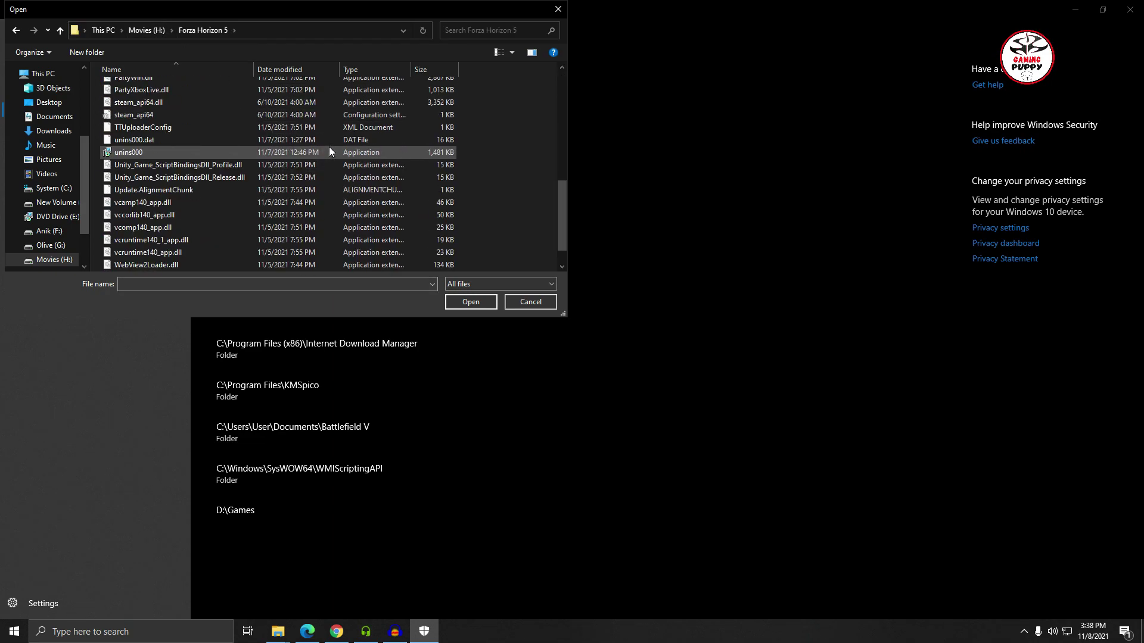
scroll(176, 147, up, 7)
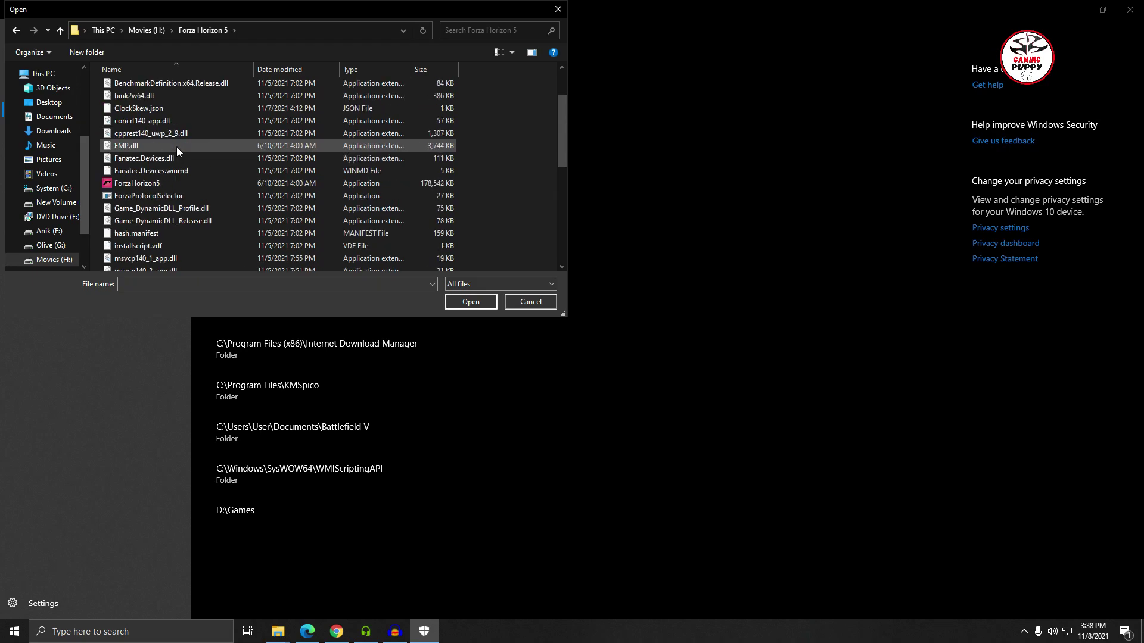
click(135, 146)
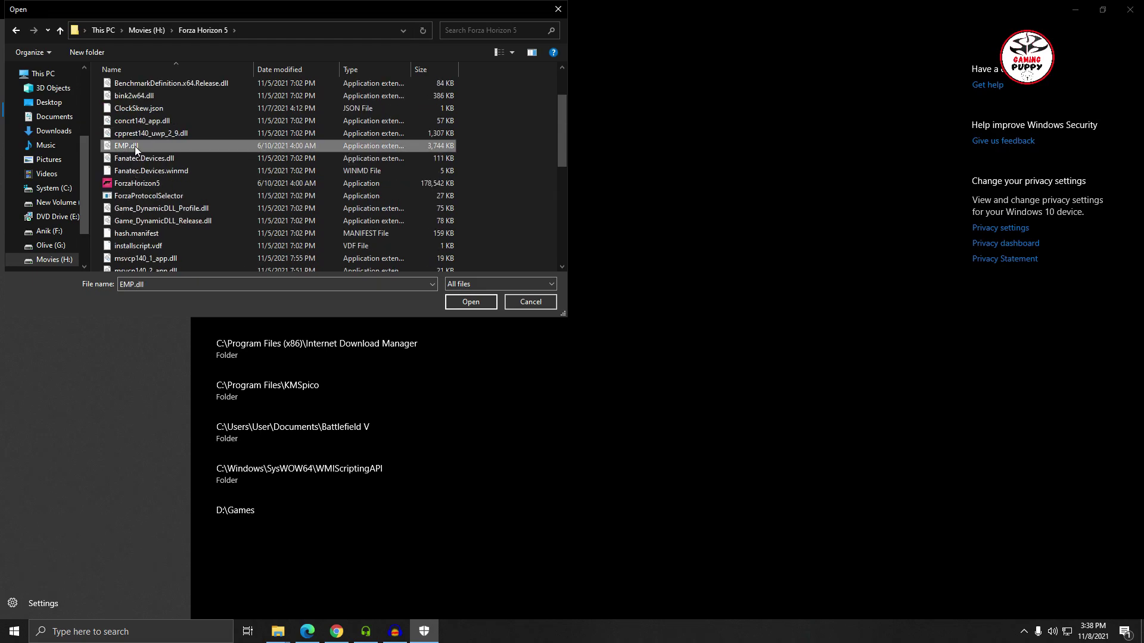
click(470, 302)
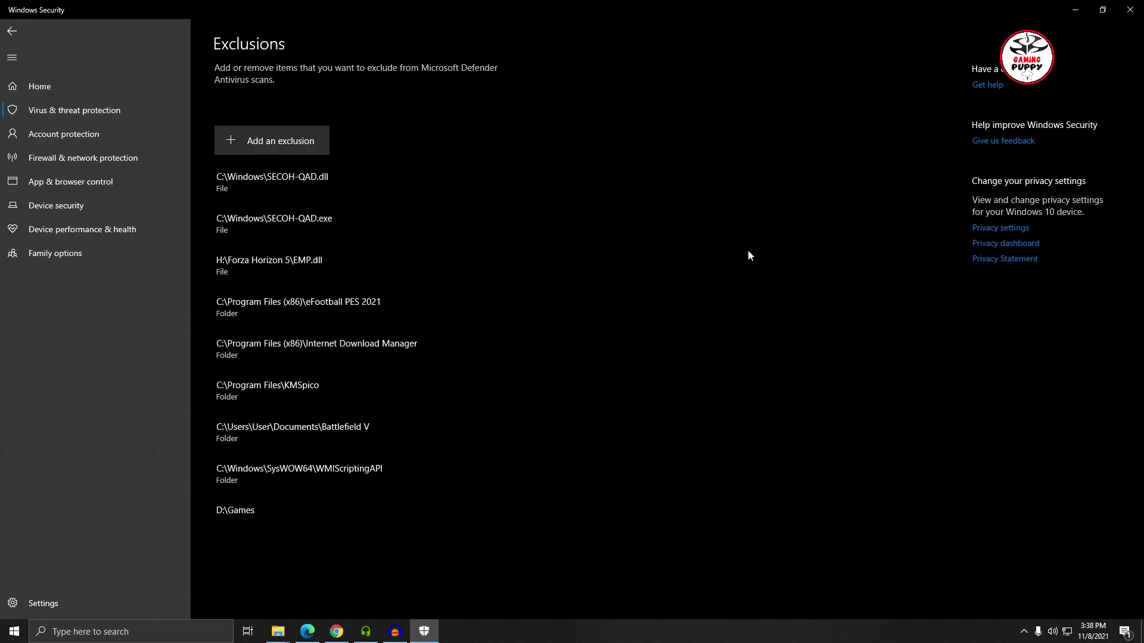
Toggle Real-time protection on the Virus & threat protection page and approve the UAC prompt
click(12, 30)
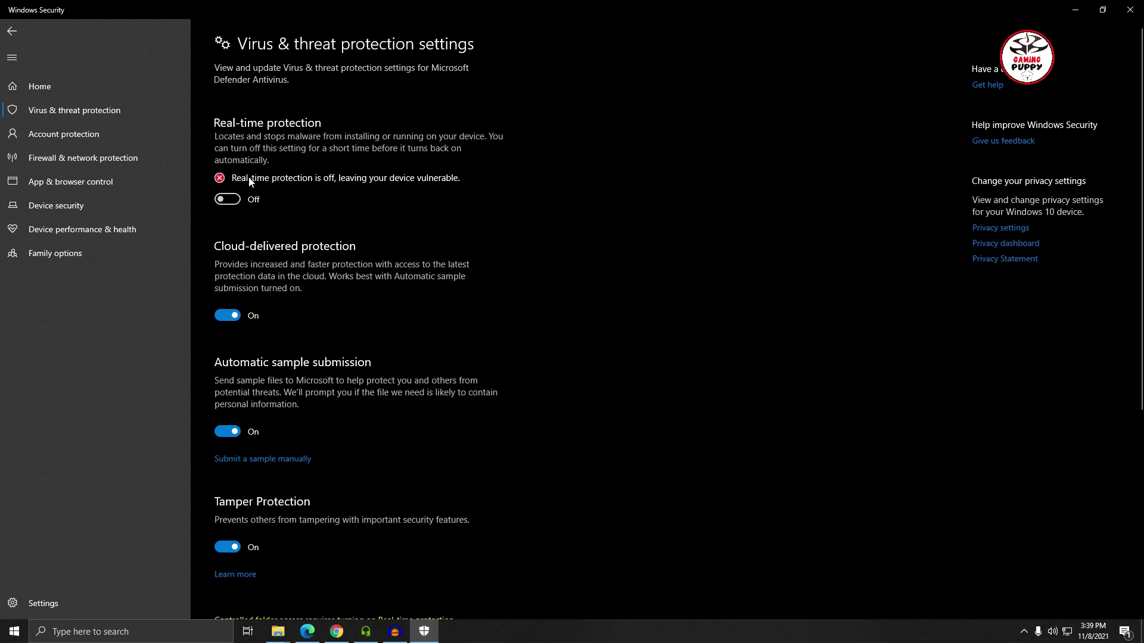
click(237, 205)
click(511, 391)
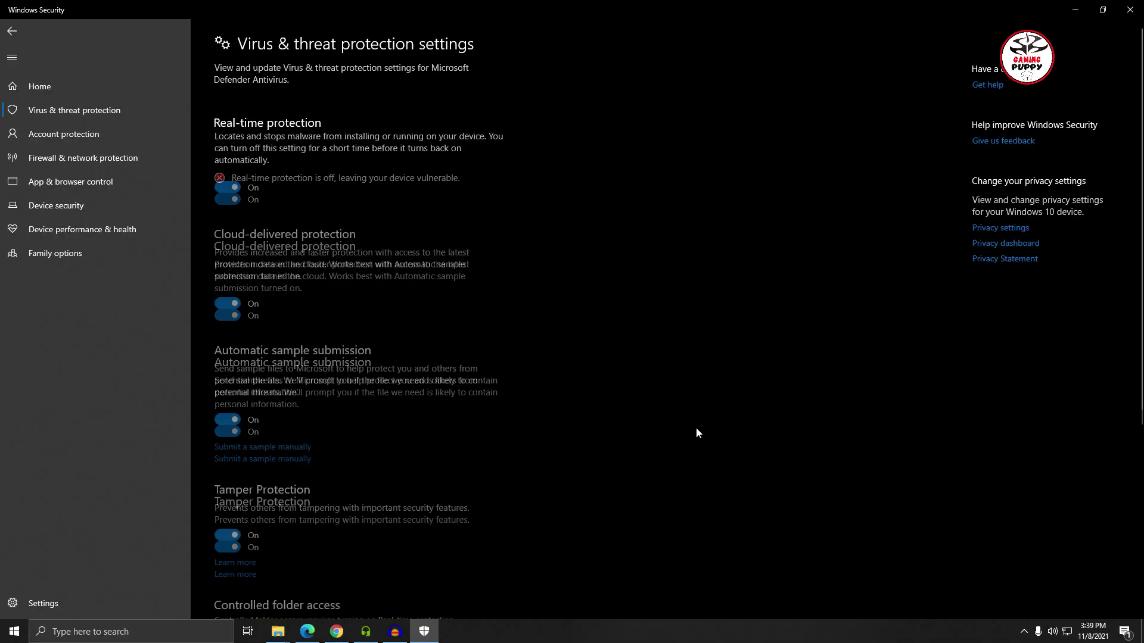
scroll(831, 391, down, 5)
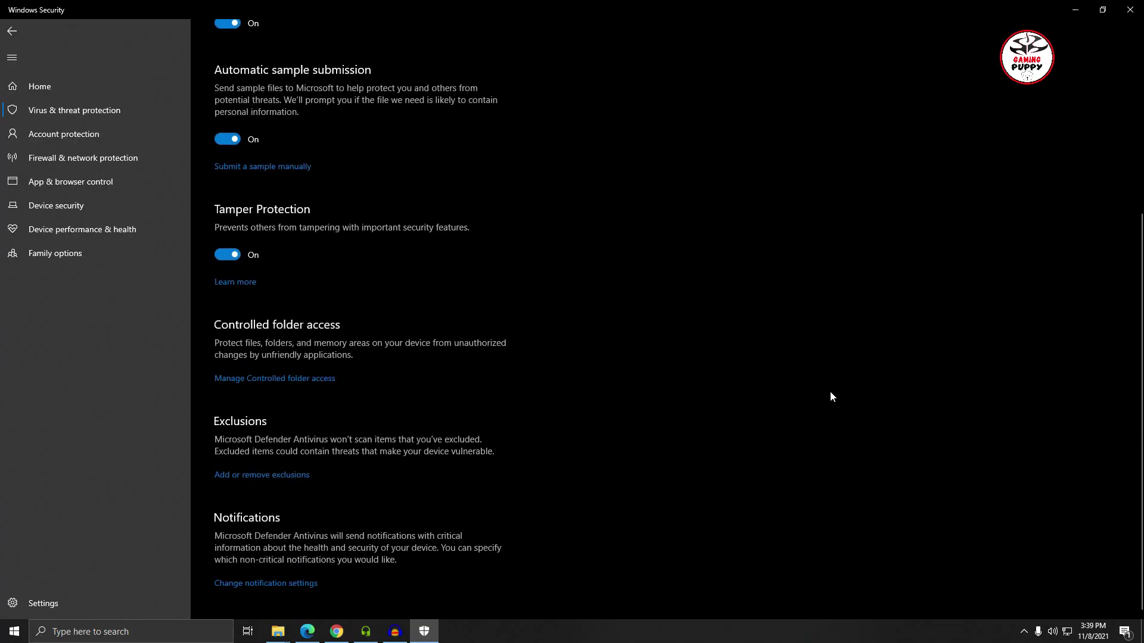